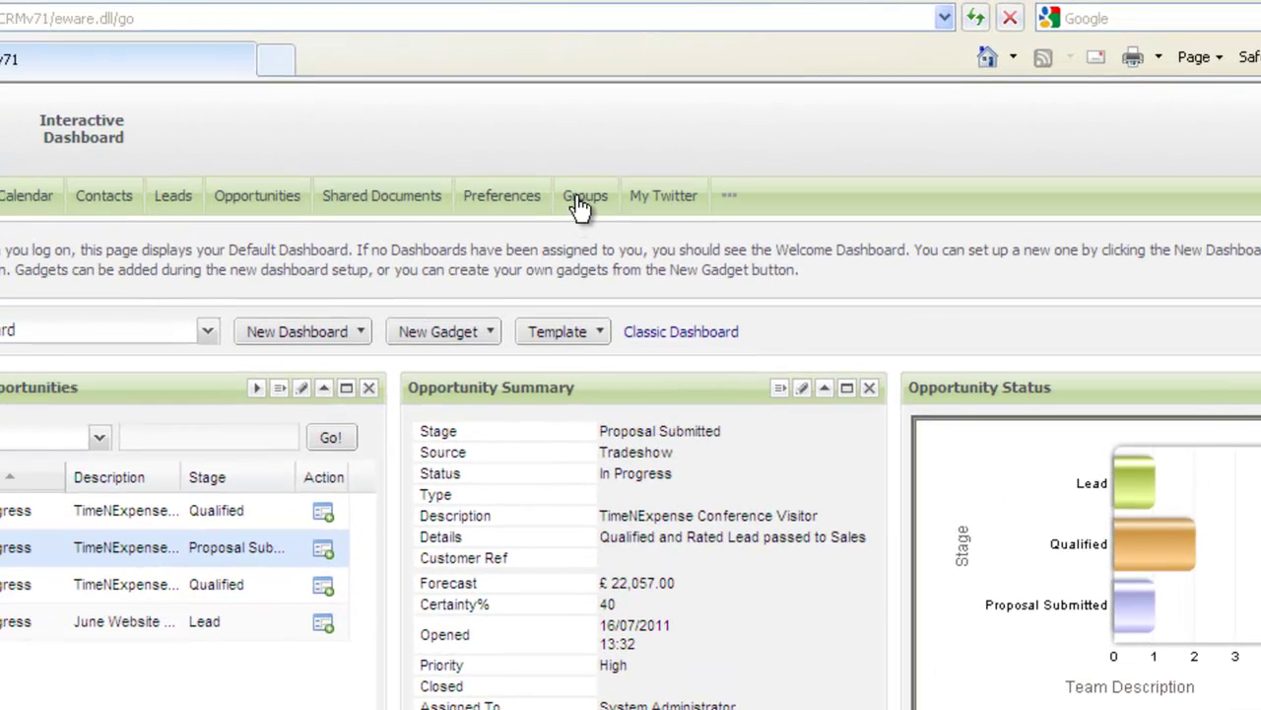
Start a new group from the Groups tab's New Group action
{"action": "left_click", "coordinate": [581, 205]}
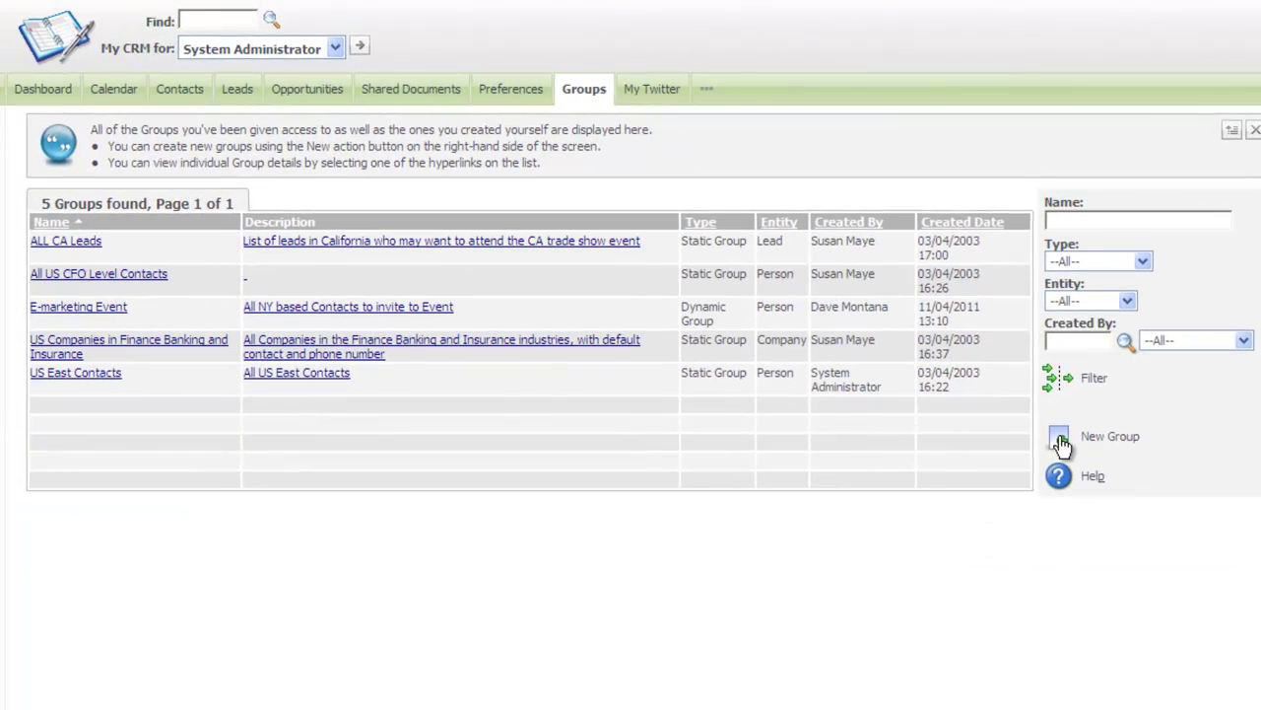
{"action": "left_click", "coordinate": [1061, 444]}
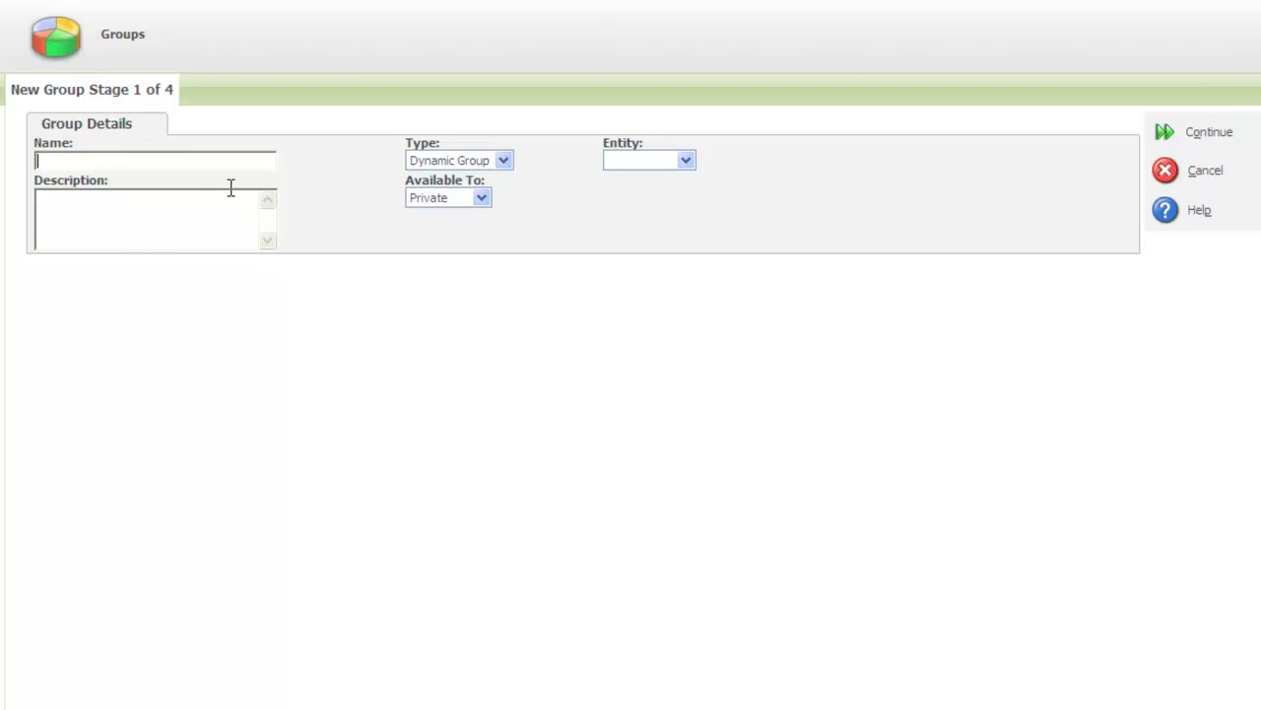
Name the group 'Sales UK and Ireland' with description 'All Sales people in UK and Ireland'
{"action": "type", "text": "Sales "}
{"action": "type", "text": "UK and"}
{"action": "type", "text": " Ire"}
{"action": "type", "text": "land"}
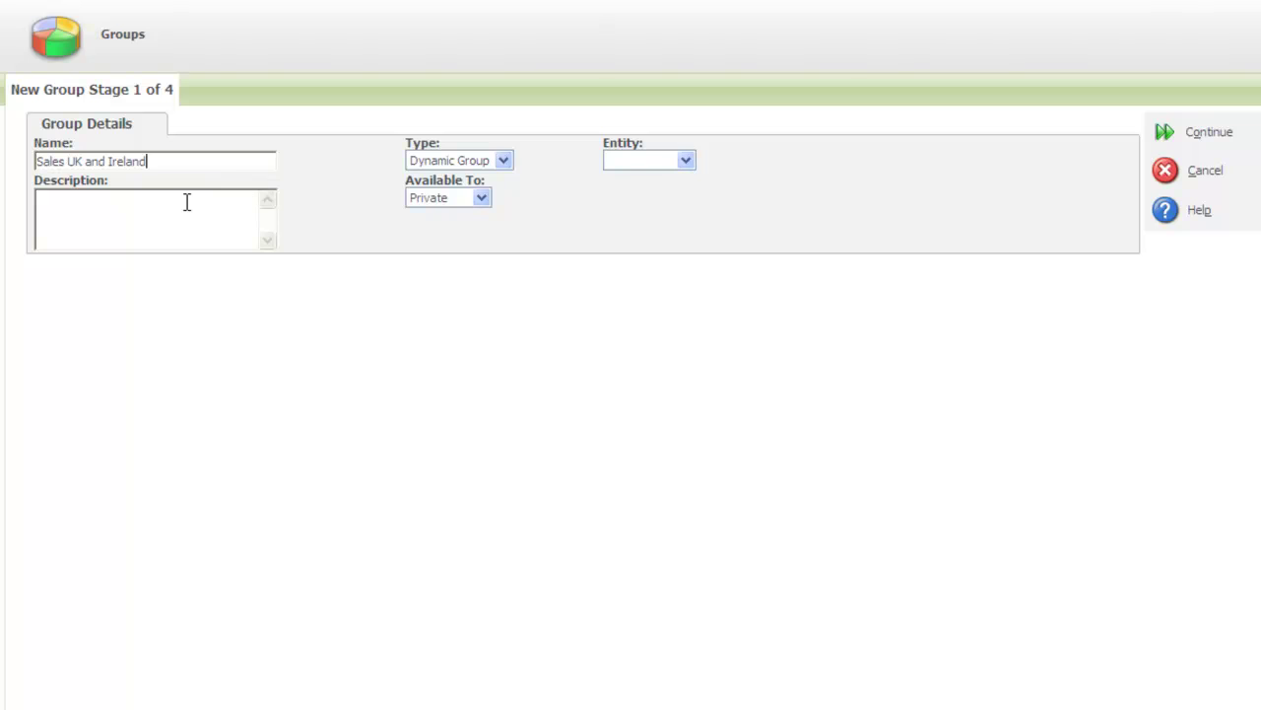
{"action": "left_click", "coordinate": [187, 201]}
{"action": "type", "text": "All Sale"}
{"action": "type", "text": "s people in U"}
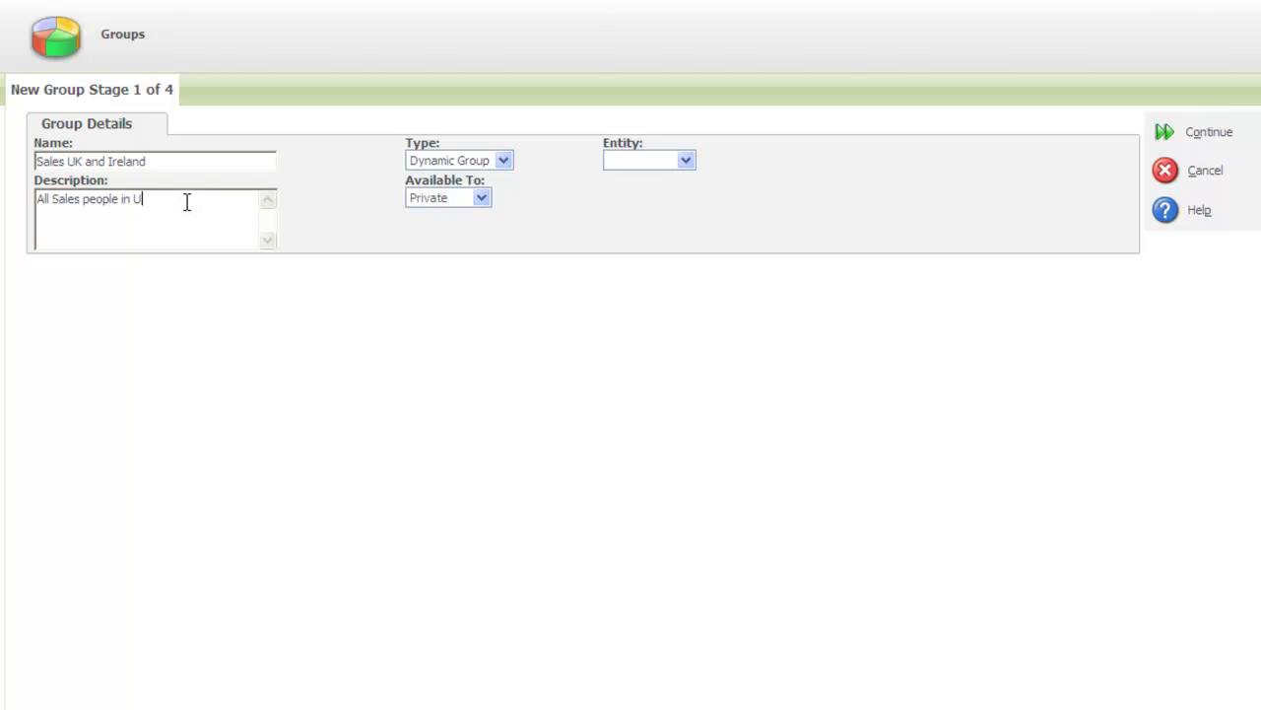
{"action": "type", "text": "K and Irel"}
{"action": "type", "text": "and"}
Keep it a private Dynamic Group on Person entity, with Person Search as source view
{"action": "left_click", "coordinate": [505, 163]}
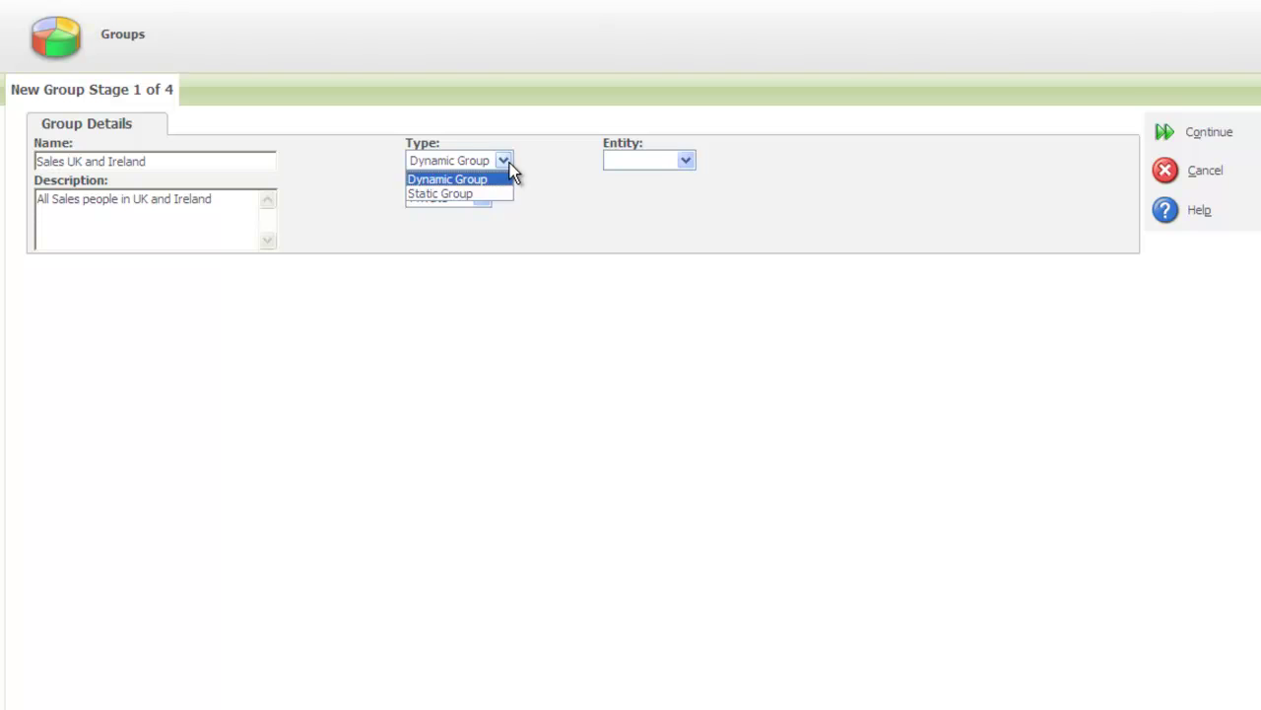
{"action": "left_click", "coordinate": [506, 161]}
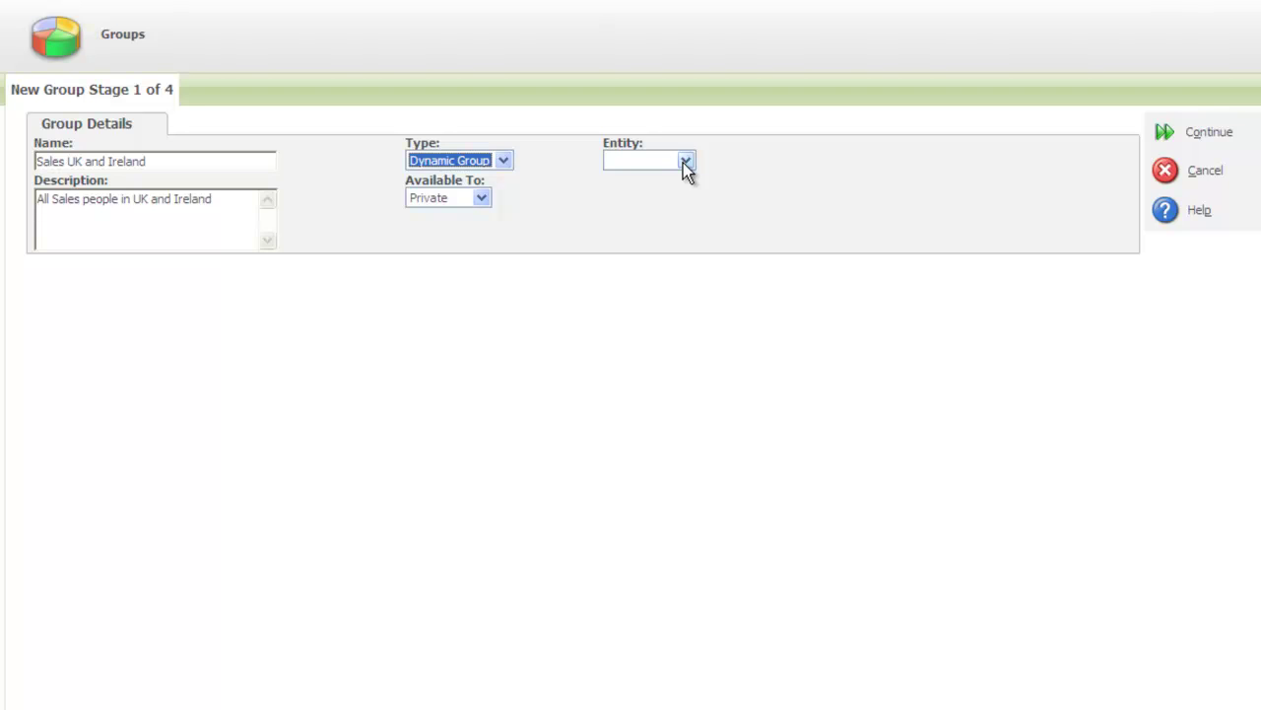
{"action": "left_click", "coordinate": [485, 198]}
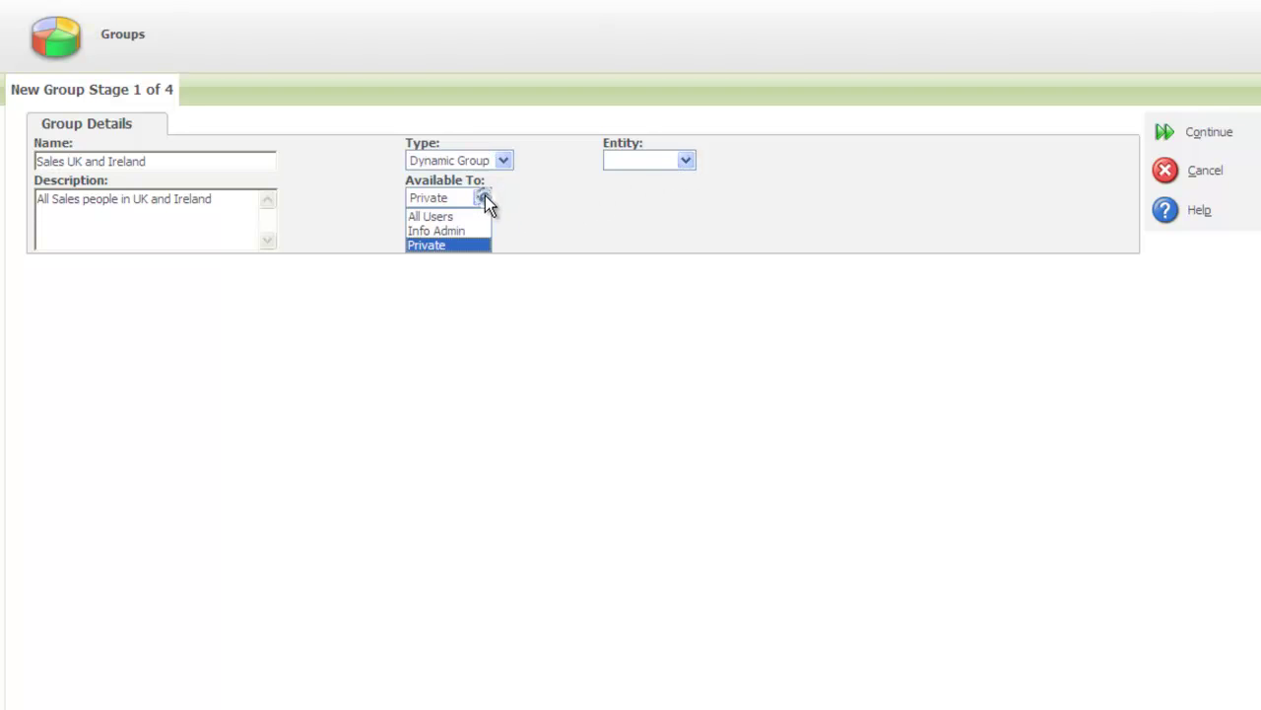
{"action": "left_click", "coordinate": [485, 197]}
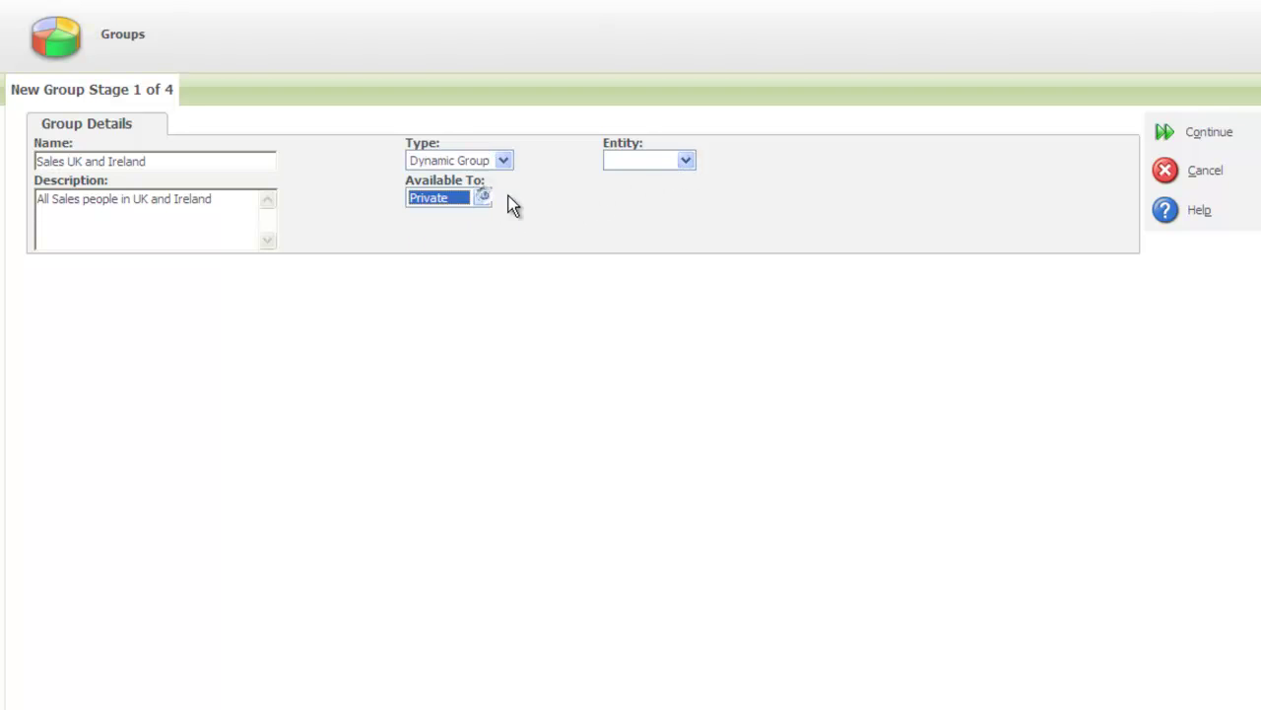
{"action": "left_click", "coordinate": [683, 162]}
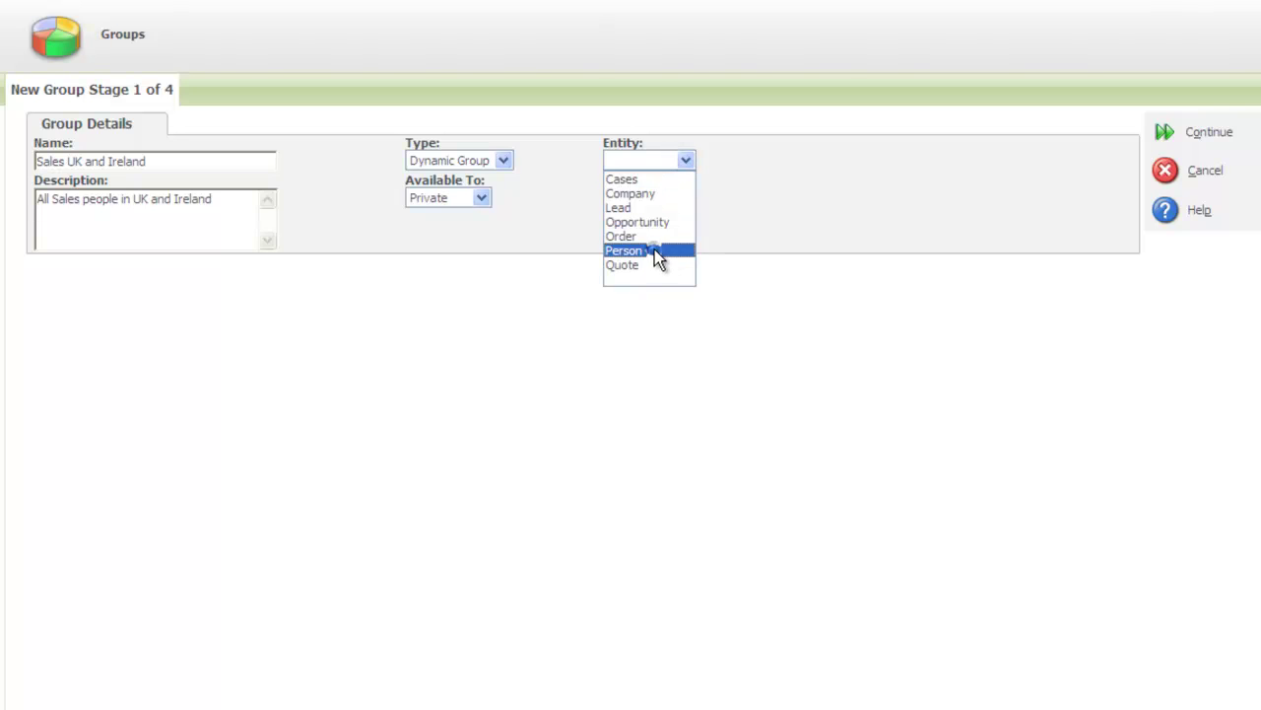
{"action": "left_click", "coordinate": [655, 252]}
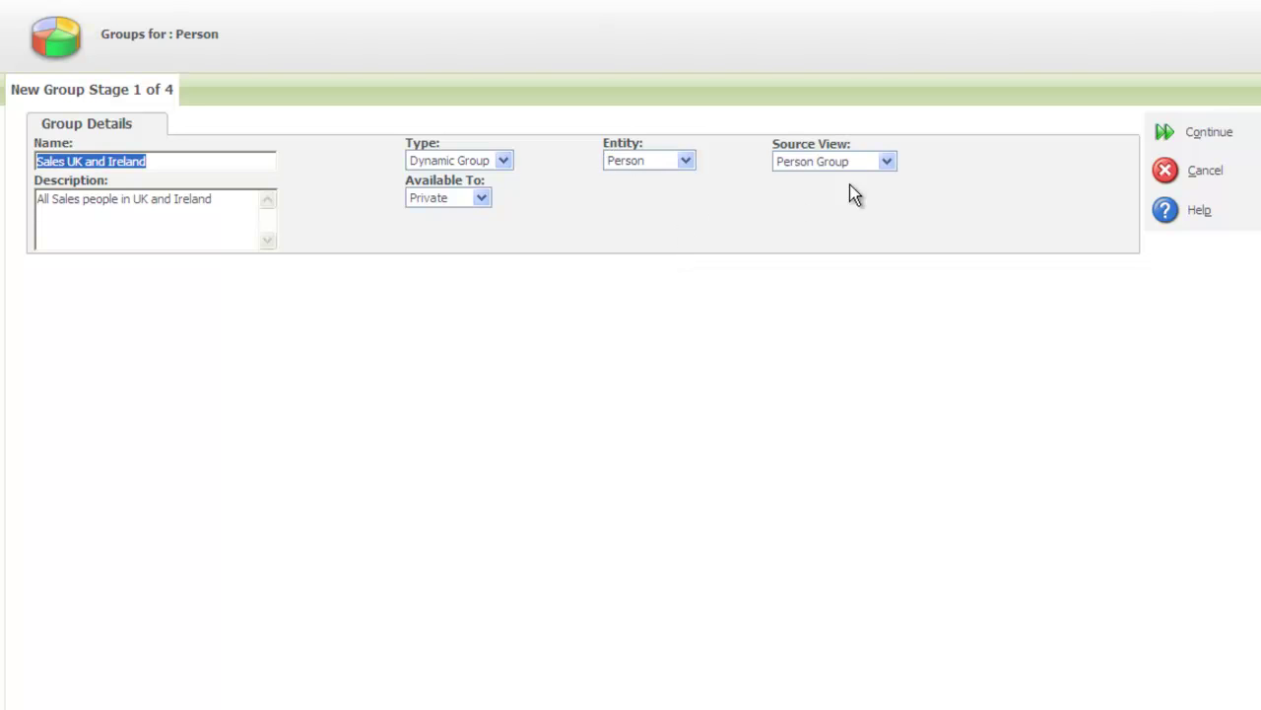
{"action": "left_click", "coordinate": [886, 163]}
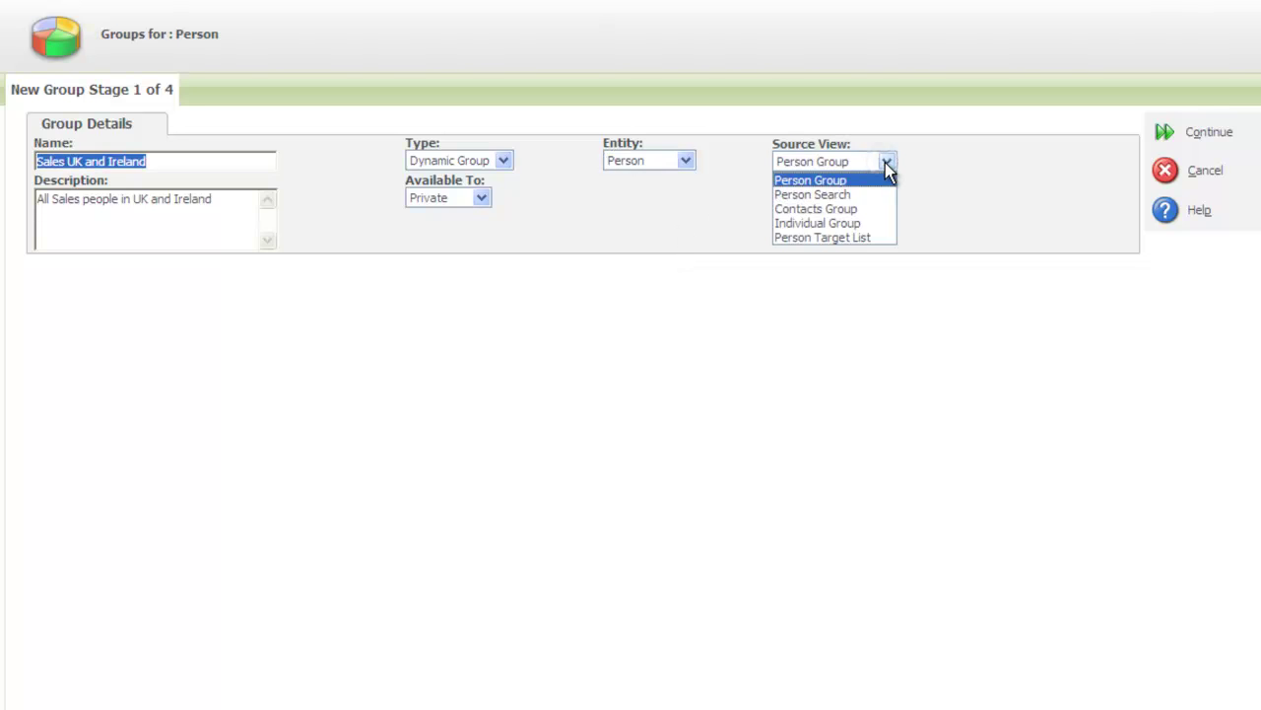
{"action": "left_click", "coordinate": [885, 197]}
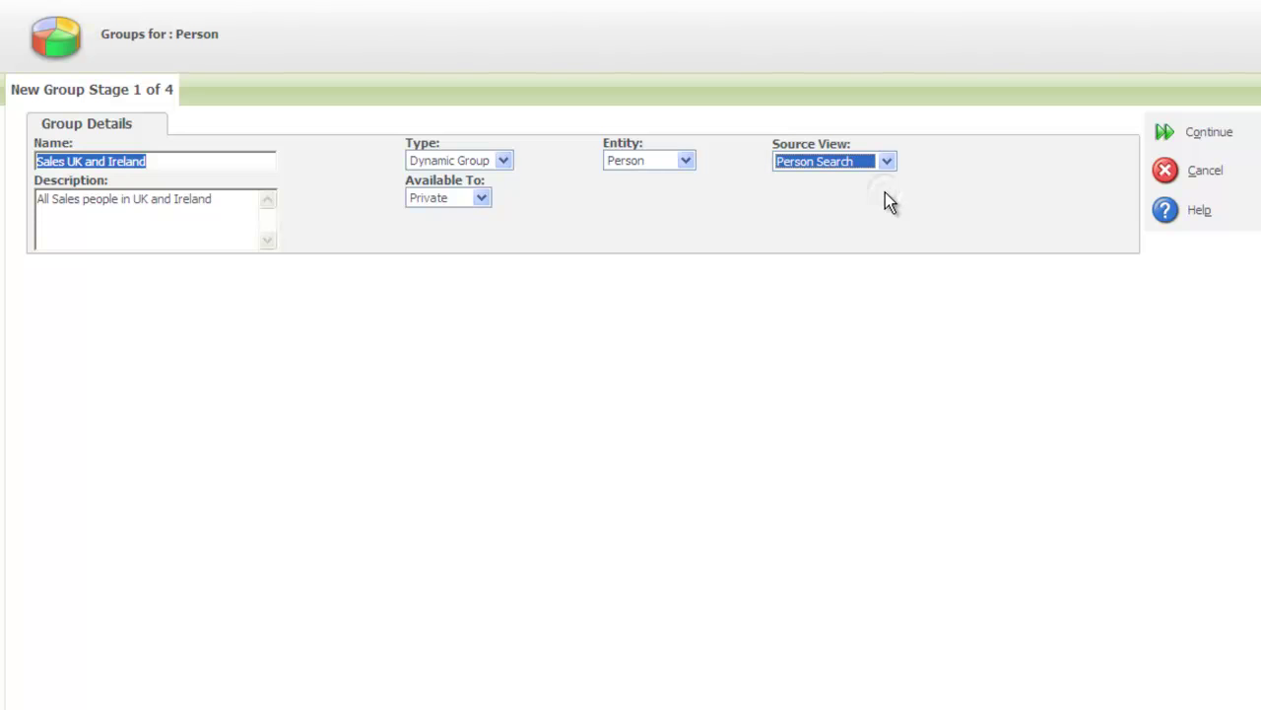
Continue to stage 2 and add the Address : Country column to the group contents
{"action": "left_click", "coordinate": [1163, 134]}
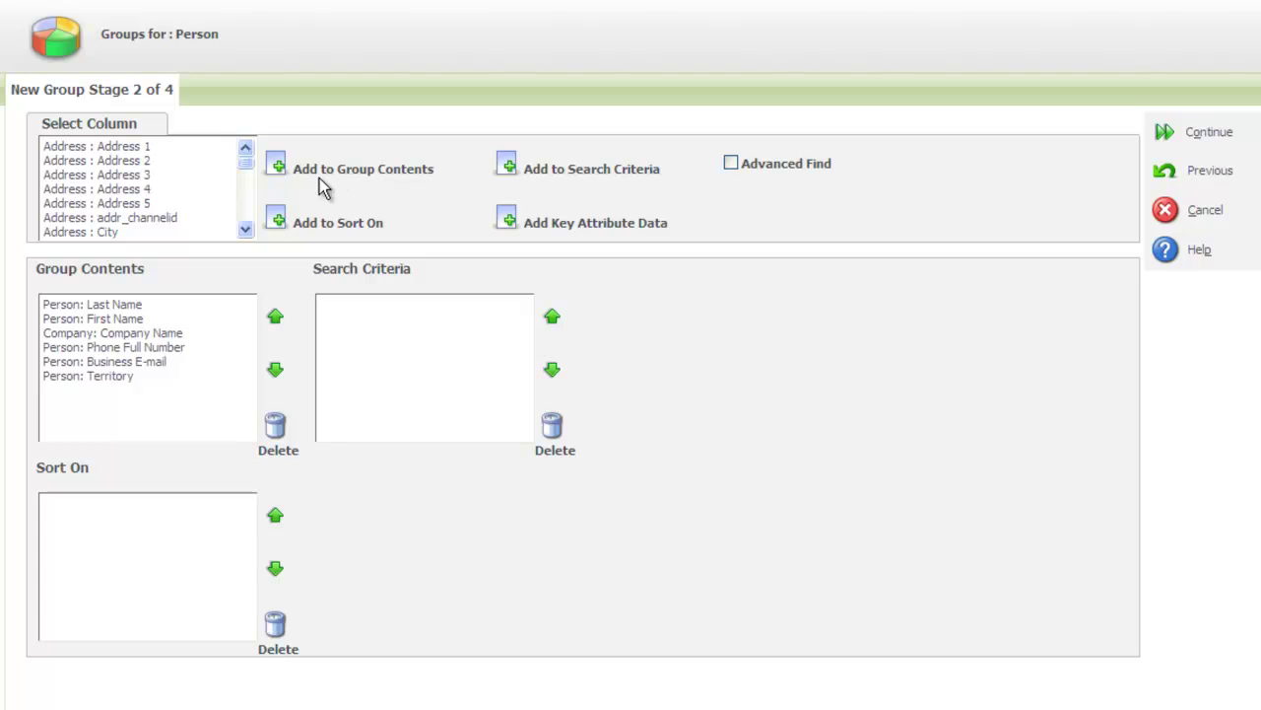
{"action": "left_click", "coordinate": [246, 229]}
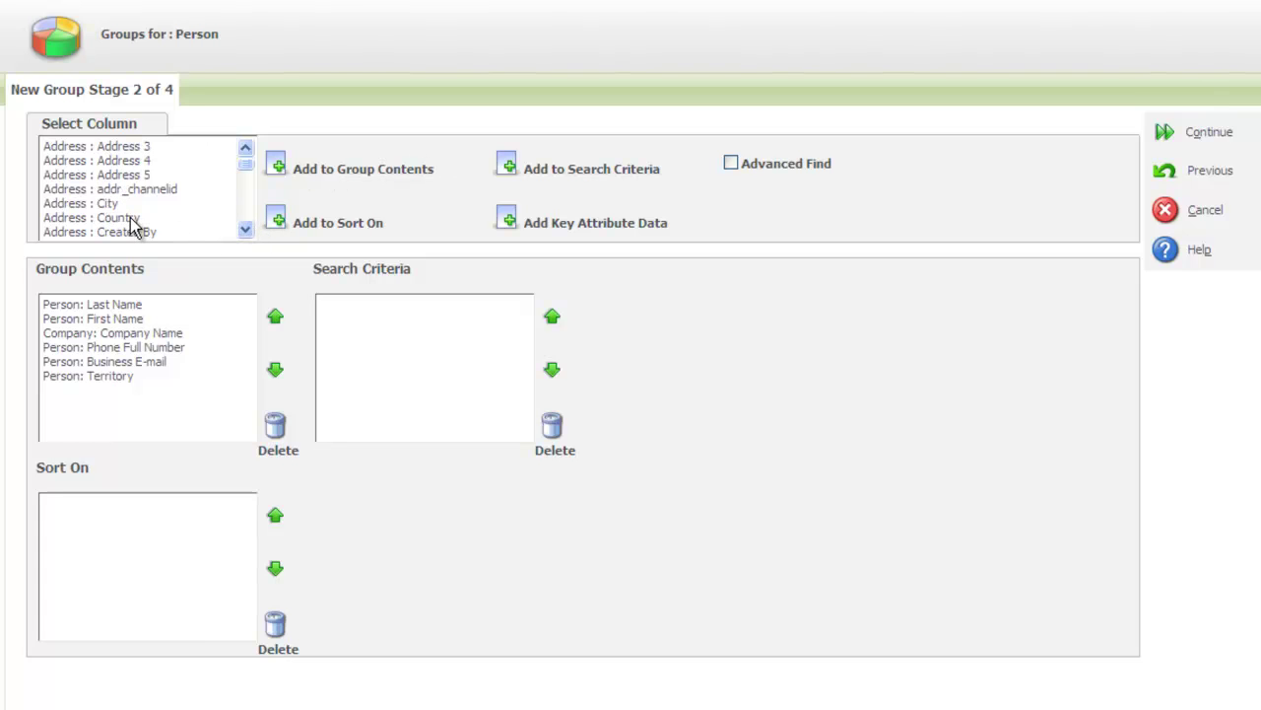
{"action": "left_click", "coordinate": [138, 217]}
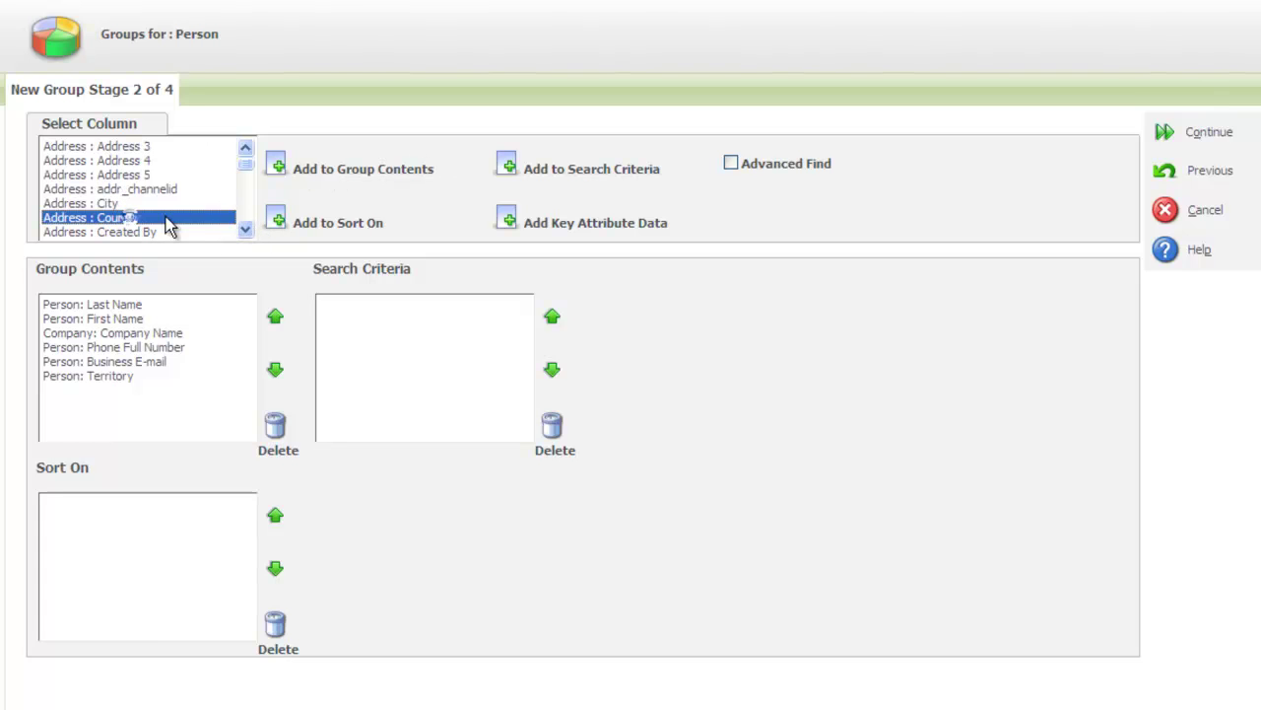
{"action": "left_click", "coordinate": [355, 172]}
Add the Person : Title Code column to the group contents
{"action": "left_click", "coordinate": [245, 229]}
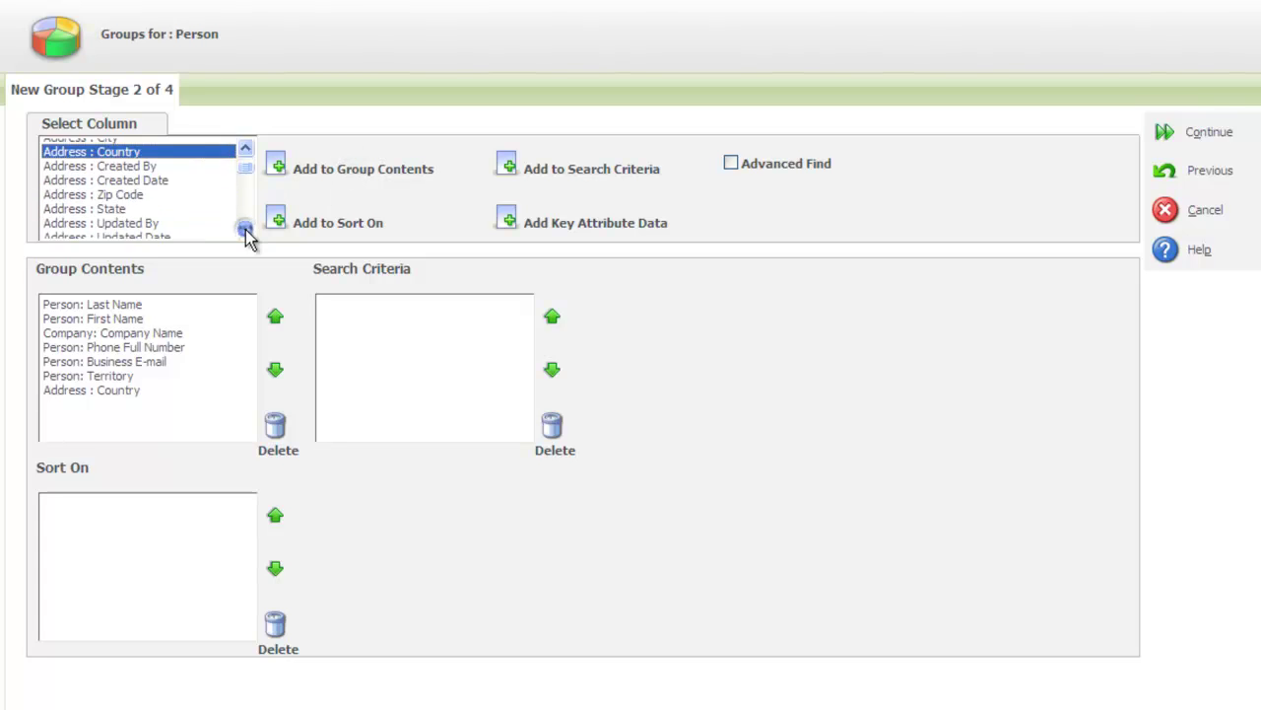
{"action": "left_click", "coordinate": [246, 229]}
{"action": "left_click", "coordinate": [245, 228]}
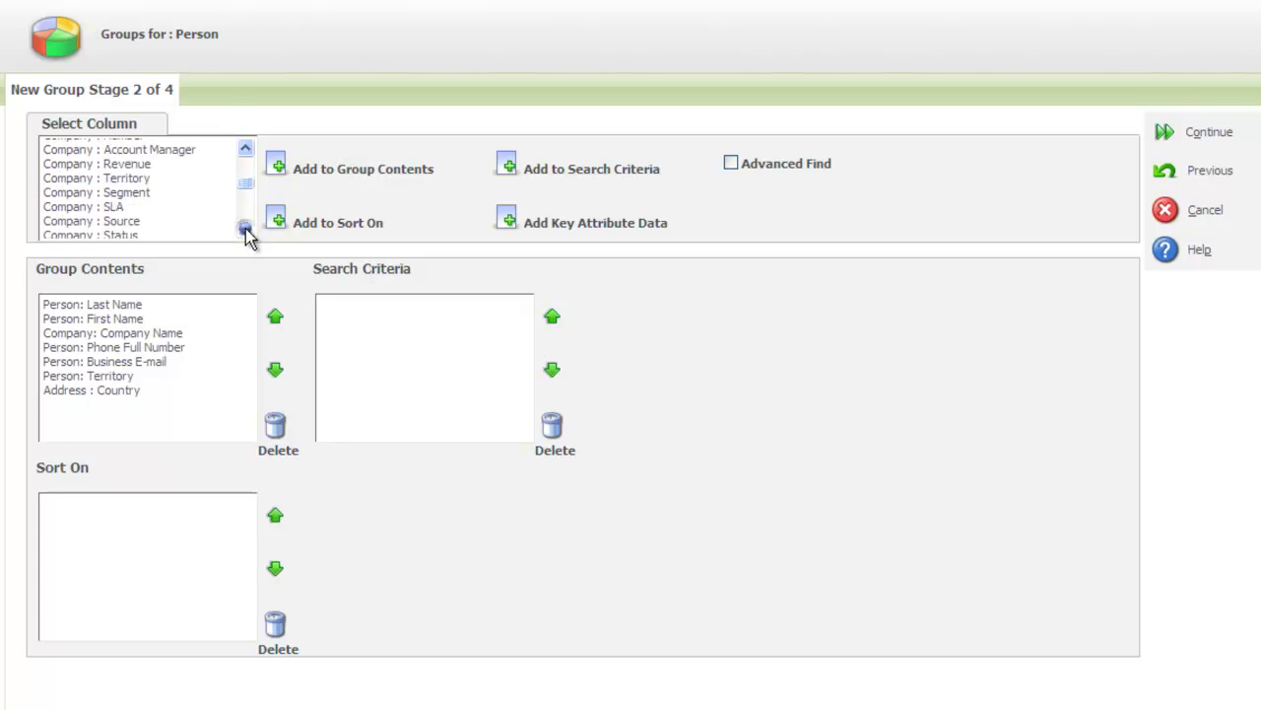
{"action": "left_click", "coordinate": [246, 229]}
{"action": "left_click", "coordinate": [245, 228]}
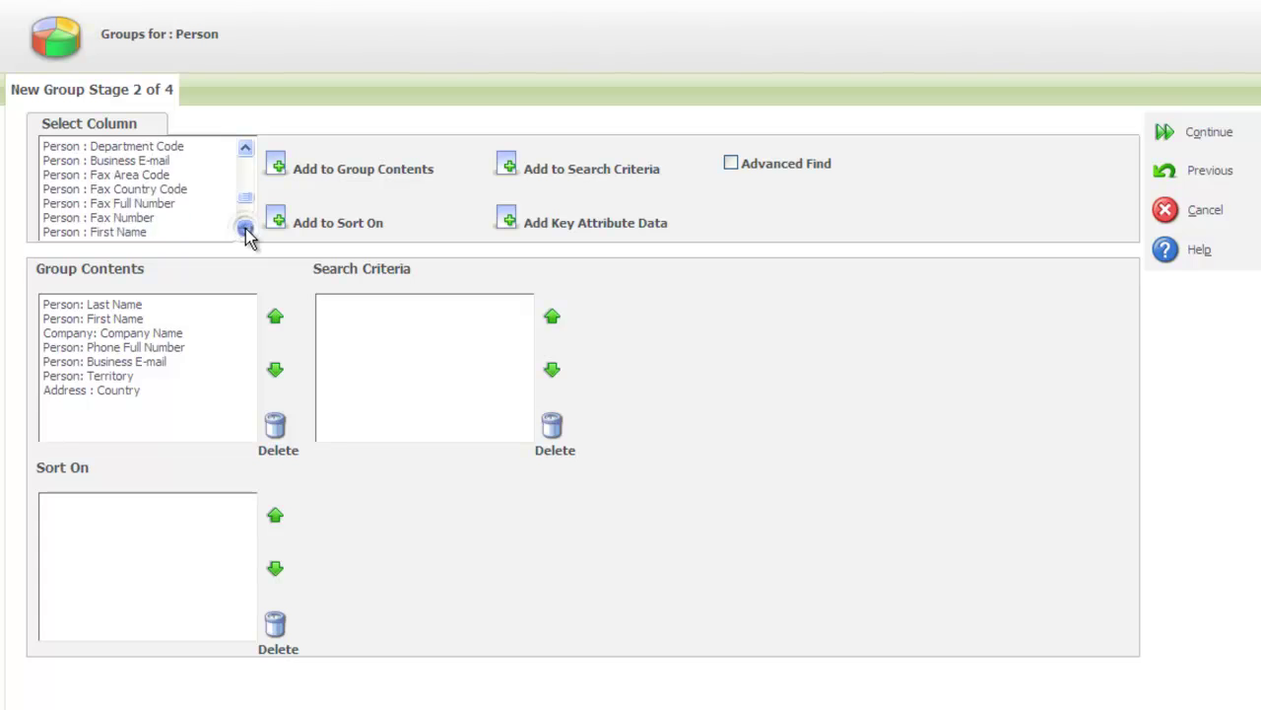
{"action": "left_click", "coordinate": [245, 228]}
{"action": "left_click", "coordinate": [246, 229]}
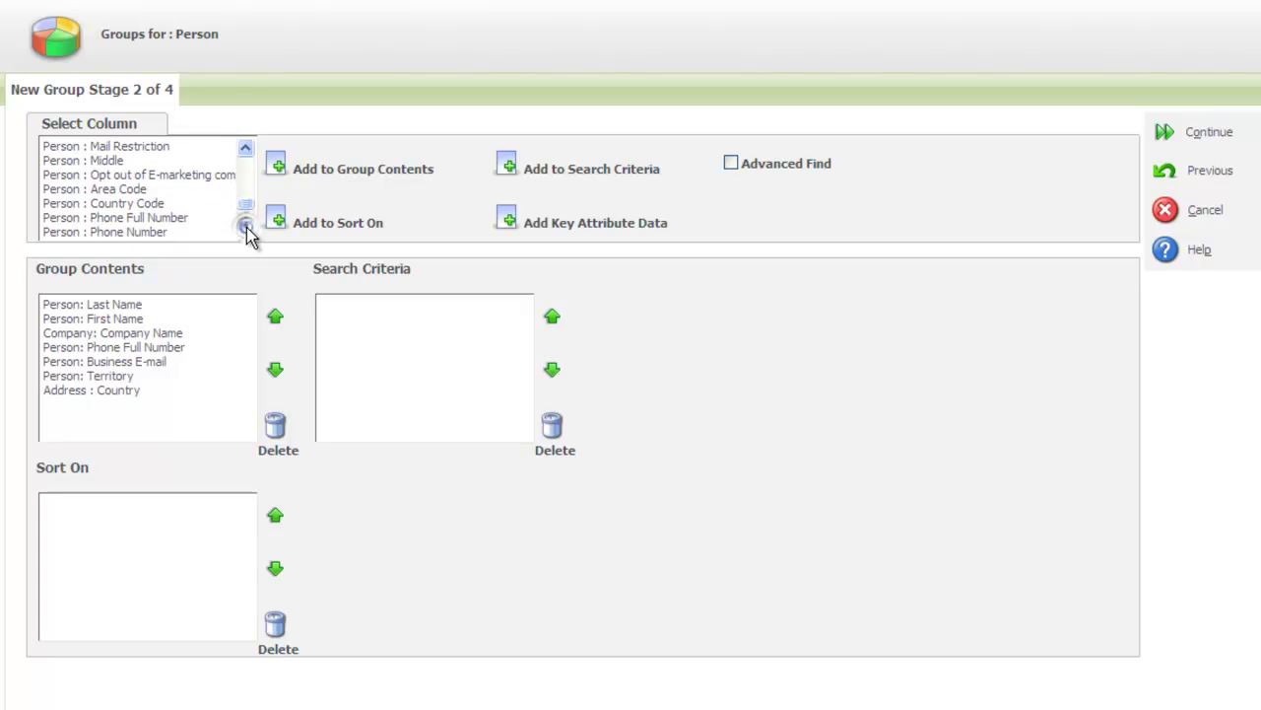
{"action": "left_click", "coordinate": [245, 229]}
{"action": "left_click", "coordinate": [246, 229]}
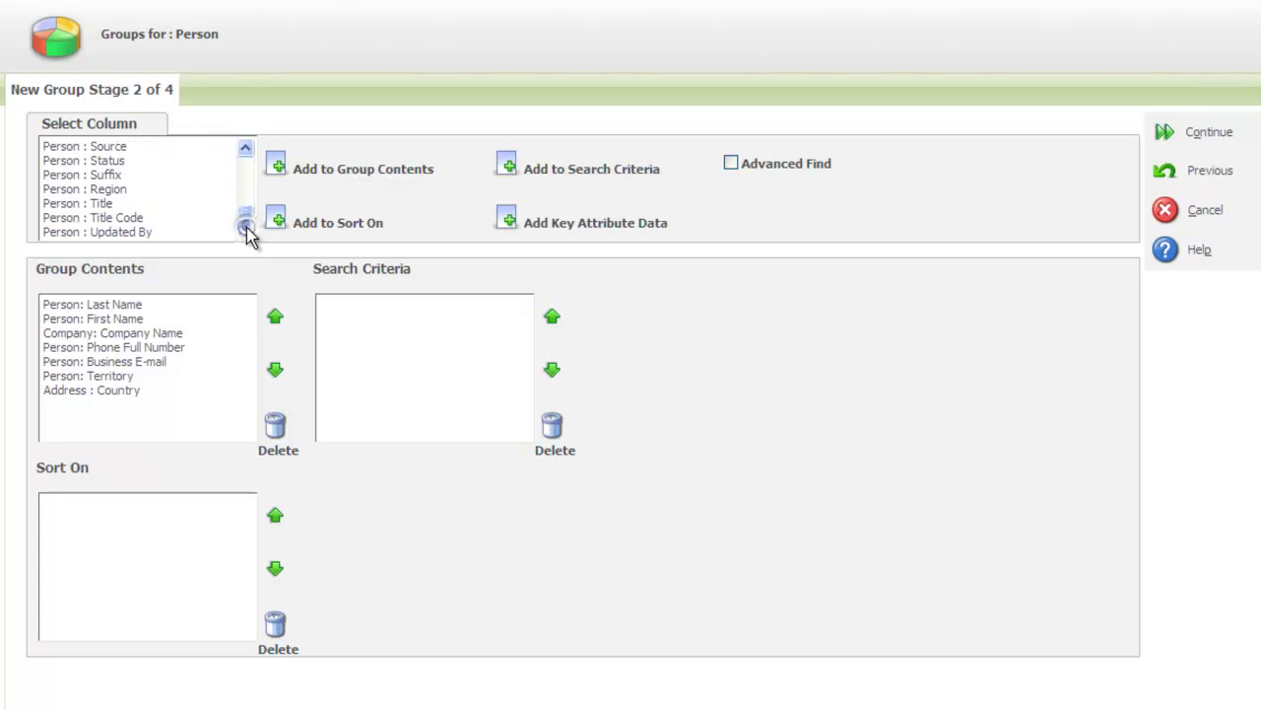
{"action": "left_click", "coordinate": [138, 203]}
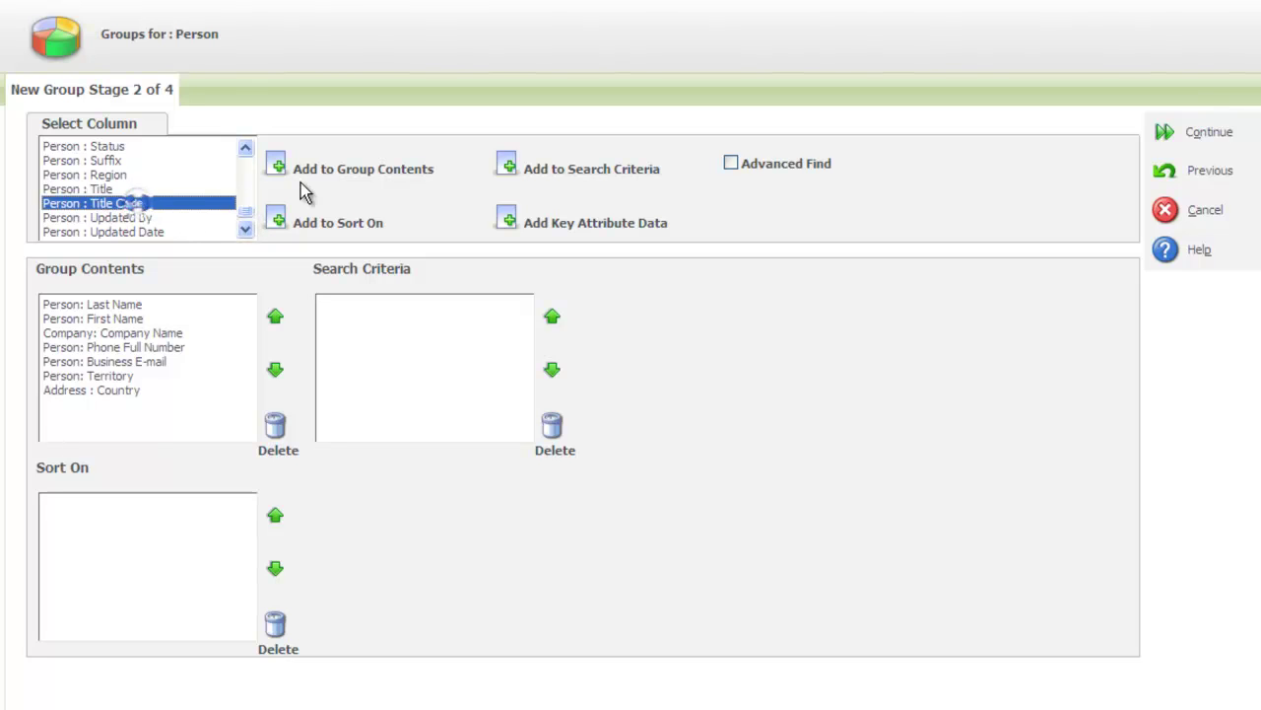
{"action": "left_click", "coordinate": [331, 173]}
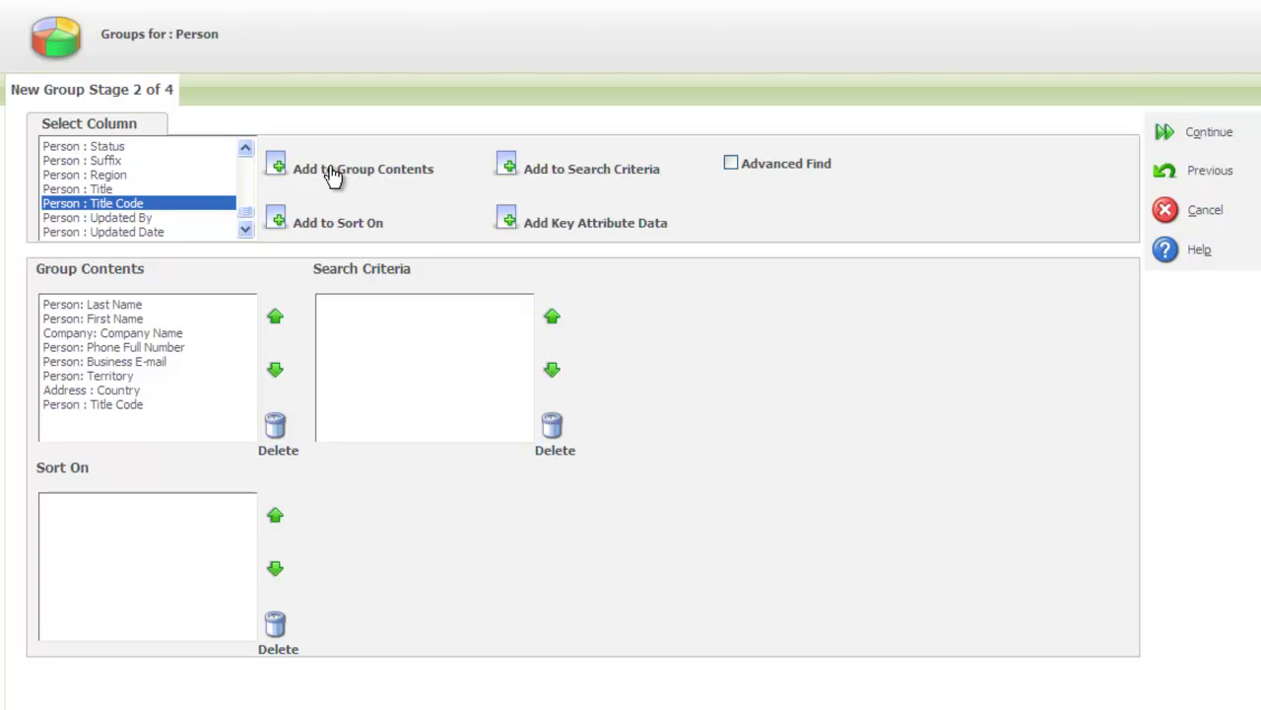
Select the Person : Last Name column in the field list
{"action": "left_click", "coordinate": [248, 148]}
{"action": "left_click", "coordinate": [248, 149]}
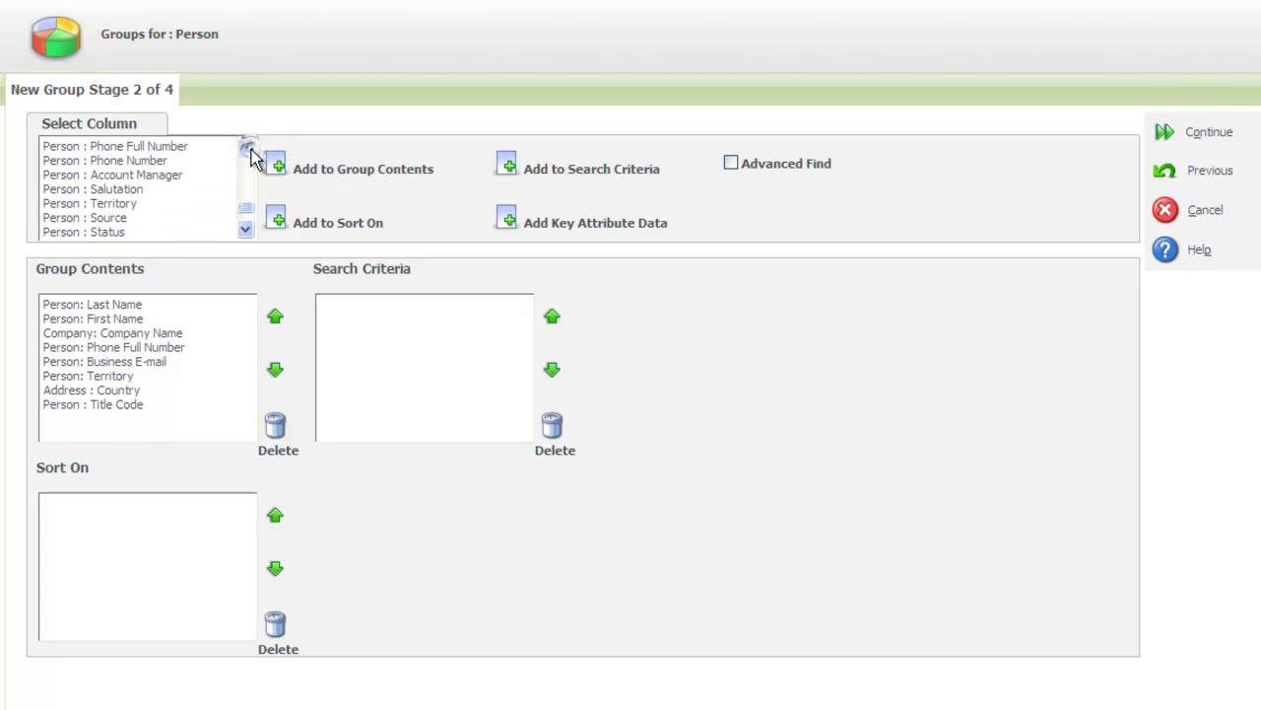
{"action": "left_click", "coordinate": [248, 149]}
{"action": "left_click", "coordinate": [248, 149]}
{"action": "left_click", "coordinate": [248, 149]}
{"action": "left_click", "coordinate": [247, 149]}
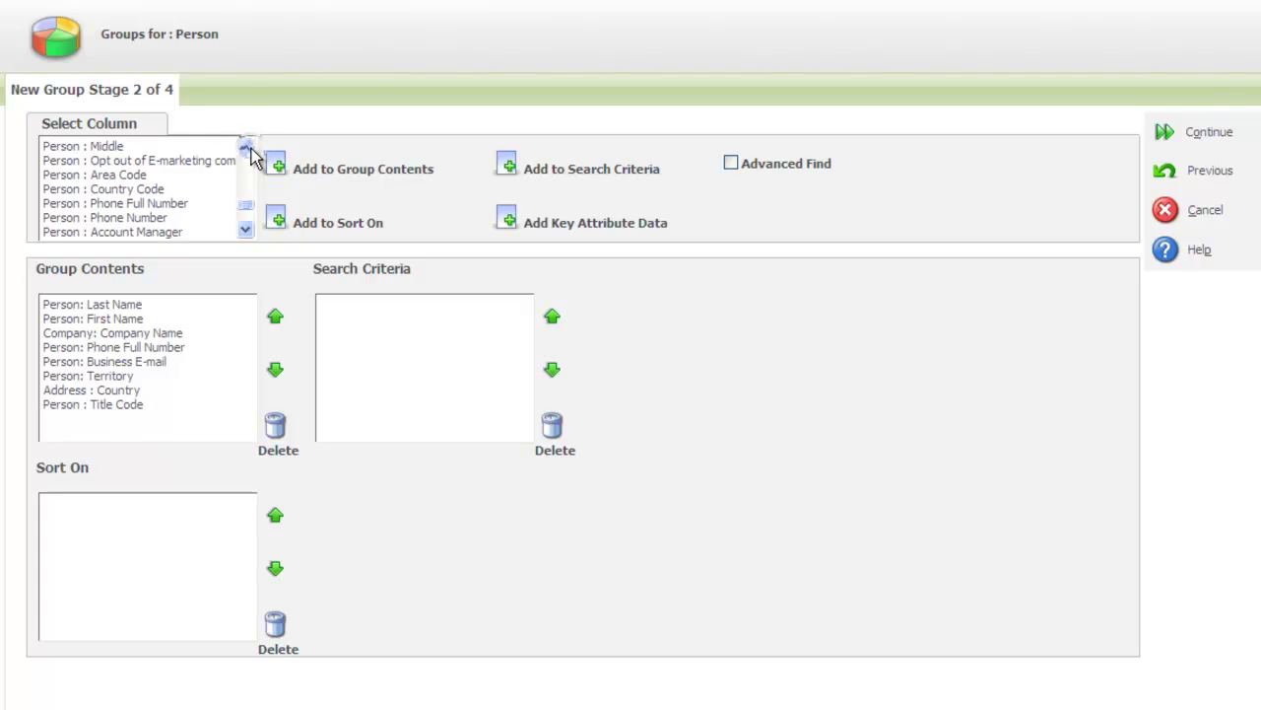
{"action": "left_click", "coordinate": [247, 149]}
{"action": "left_click", "coordinate": [247, 149]}
{"action": "left_click", "coordinate": [136, 176]}
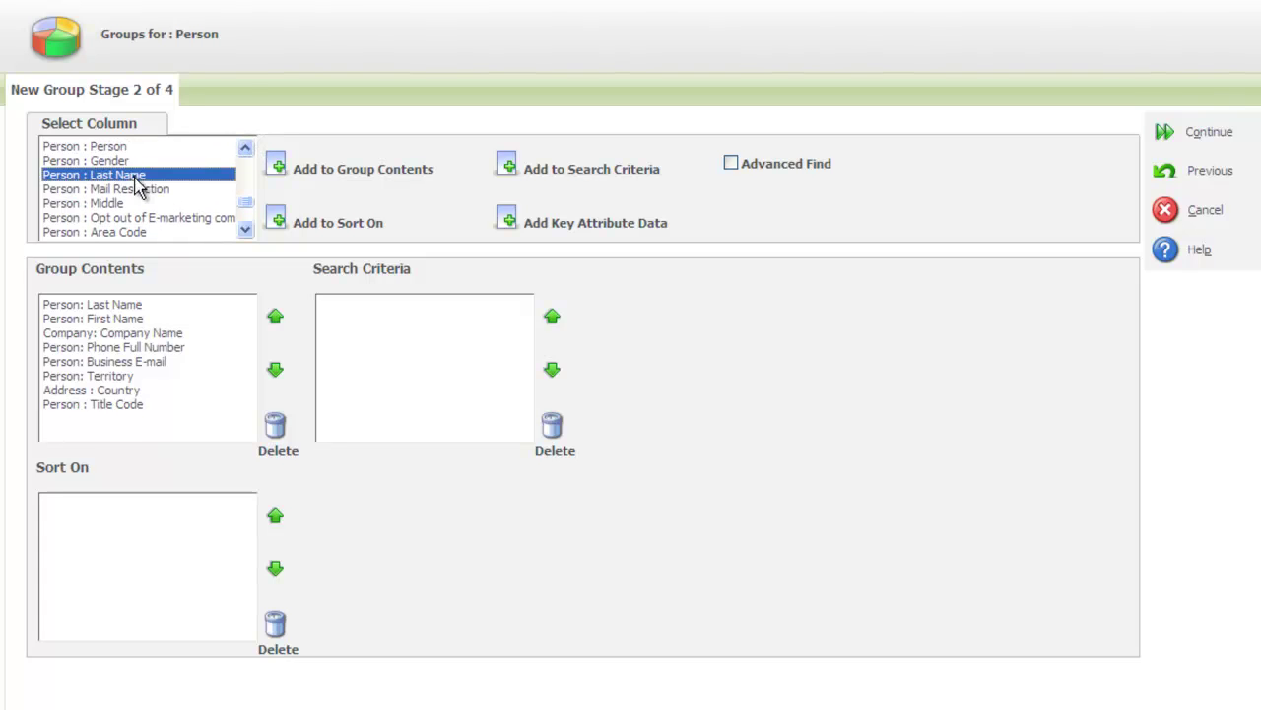
Sort on Person : Last Name, enable Advanced Find, and continue to stage 3
{"action": "left_click", "coordinate": [314, 223]}
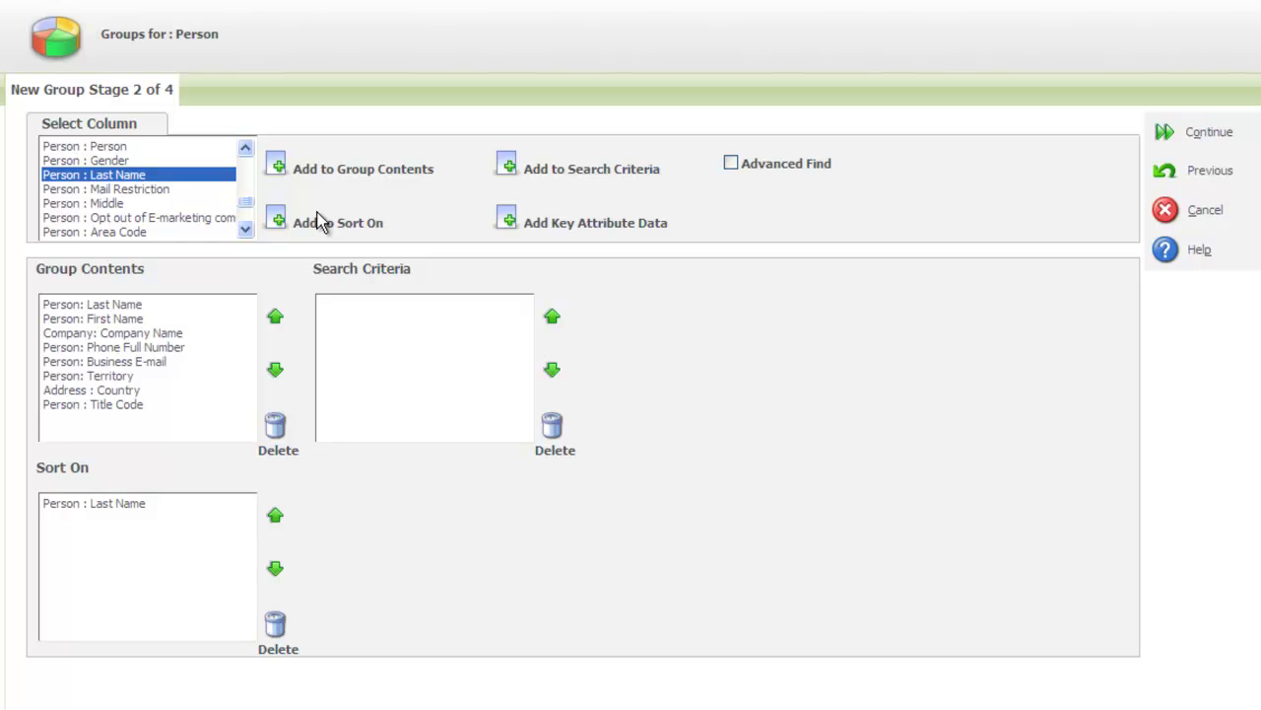
{"action": "left_click", "coordinate": [732, 164]}
{"action": "left_click", "coordinate": [1165, 138]}
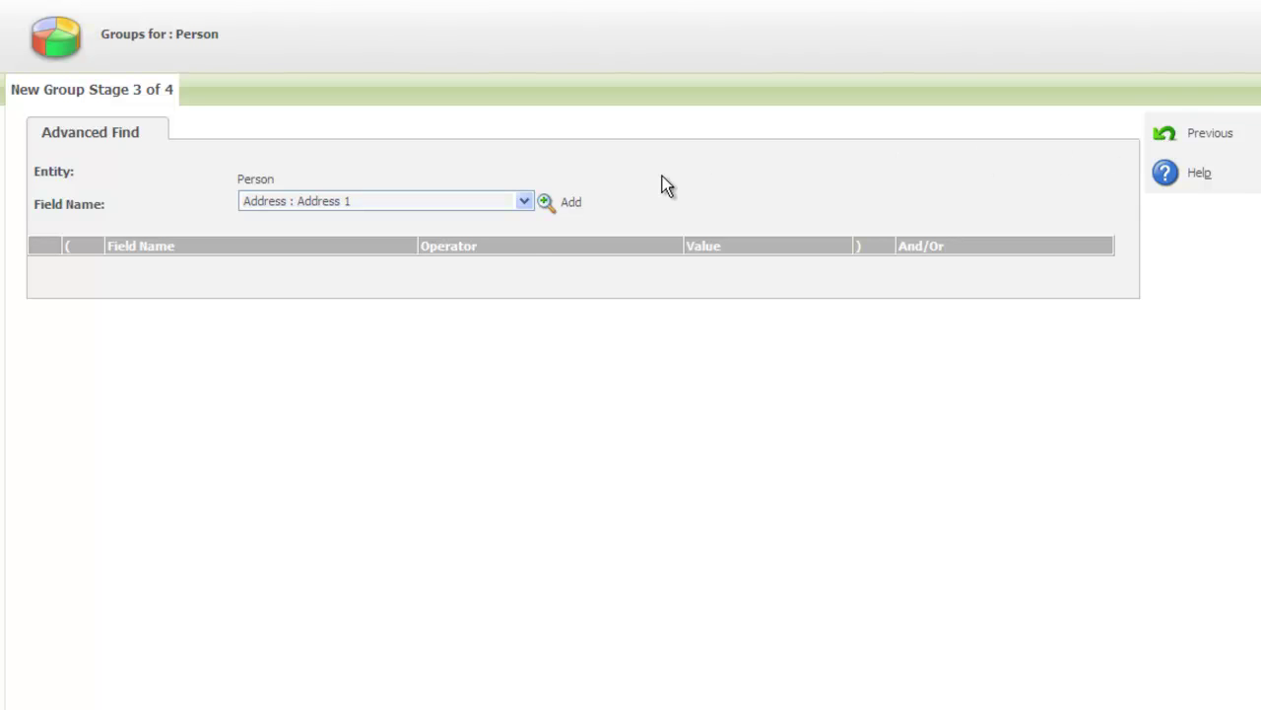
Add a Person : Title Code criterion with value Sales Executive
{"action": "left_click", "coordinate": [525, 202]}
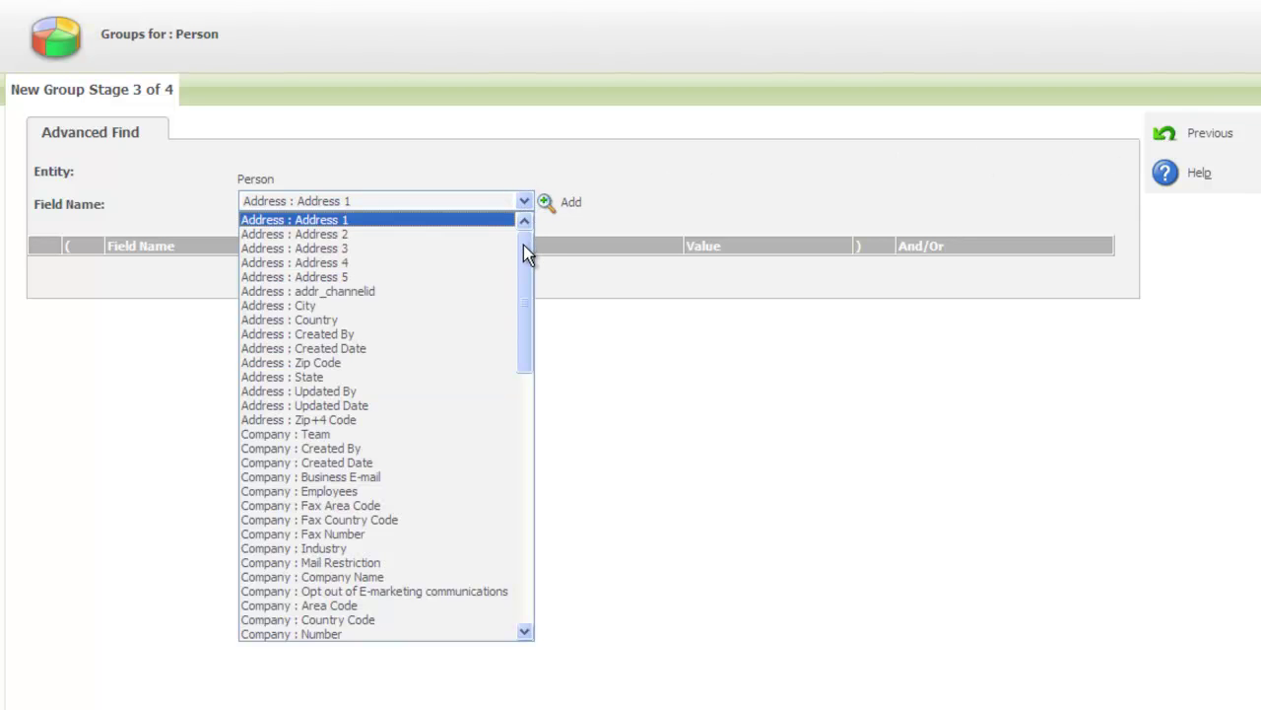
{"action": "left_click_drag", "start_coordinate": [523, 248], "coordinate": [528, 497]}
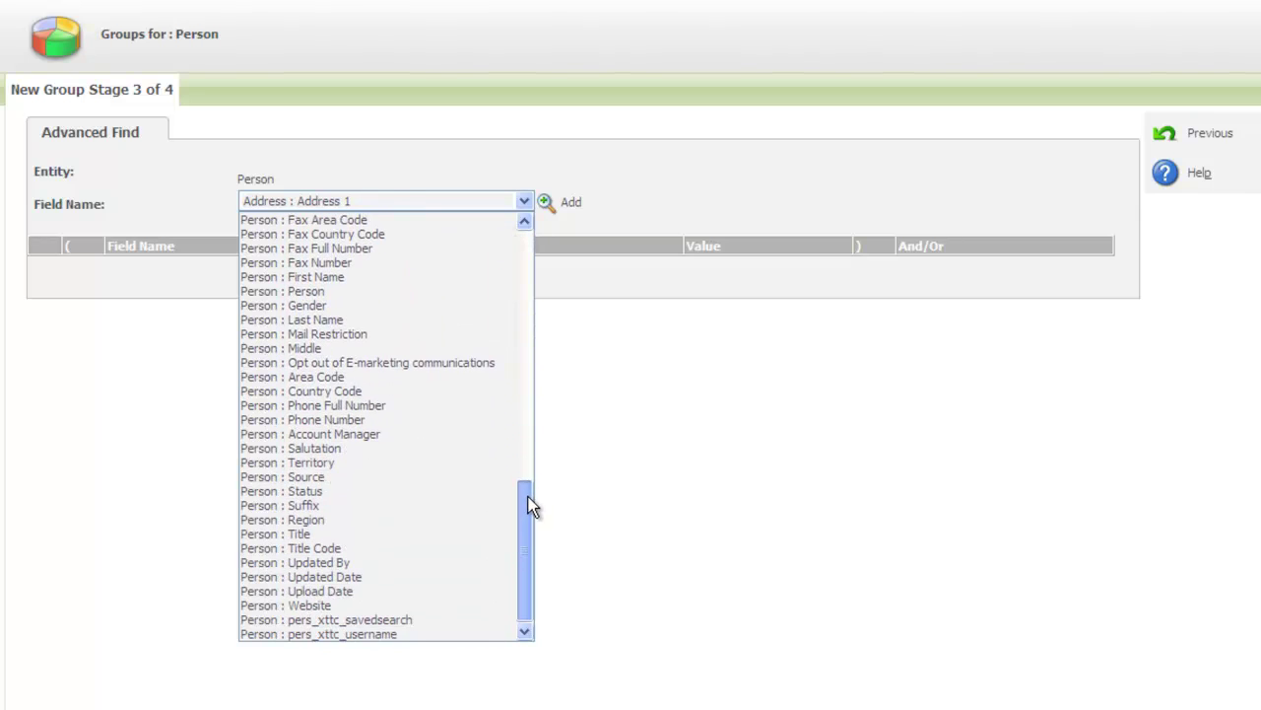
{"action": "left_click", "coordinate": [331, 549]}
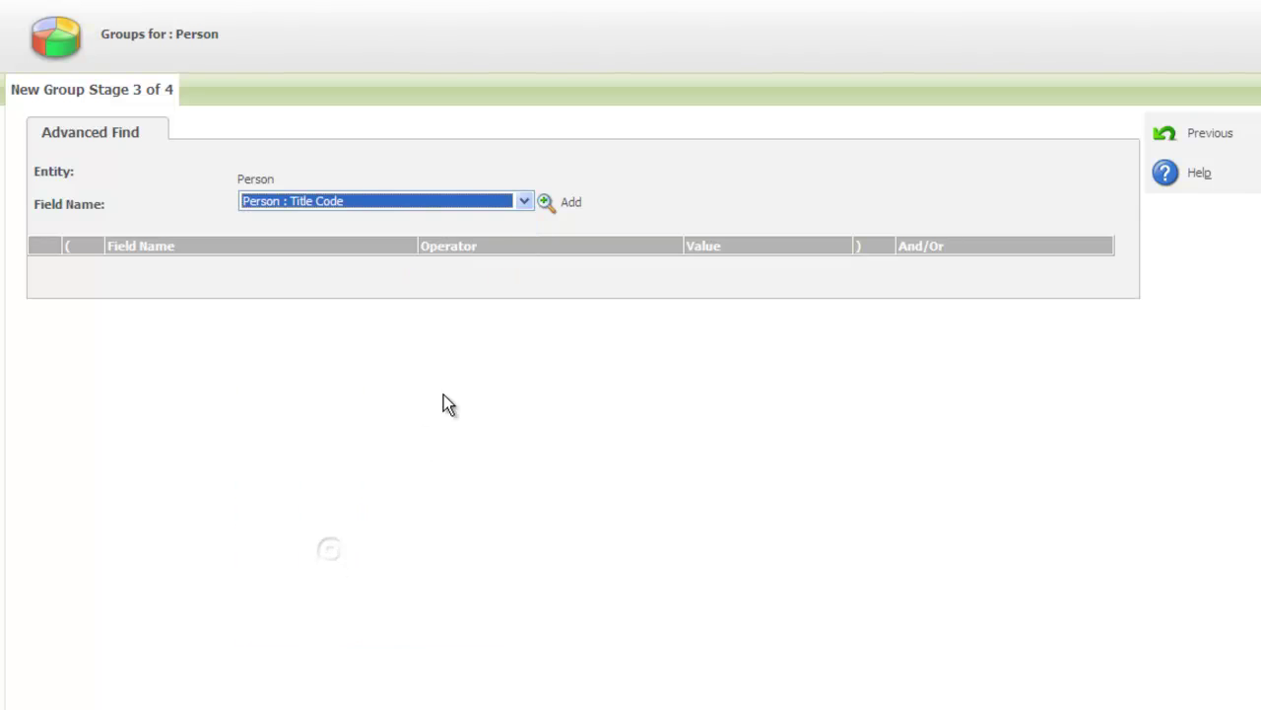
{"action": "left_click", "coordinate": [545, 202]}
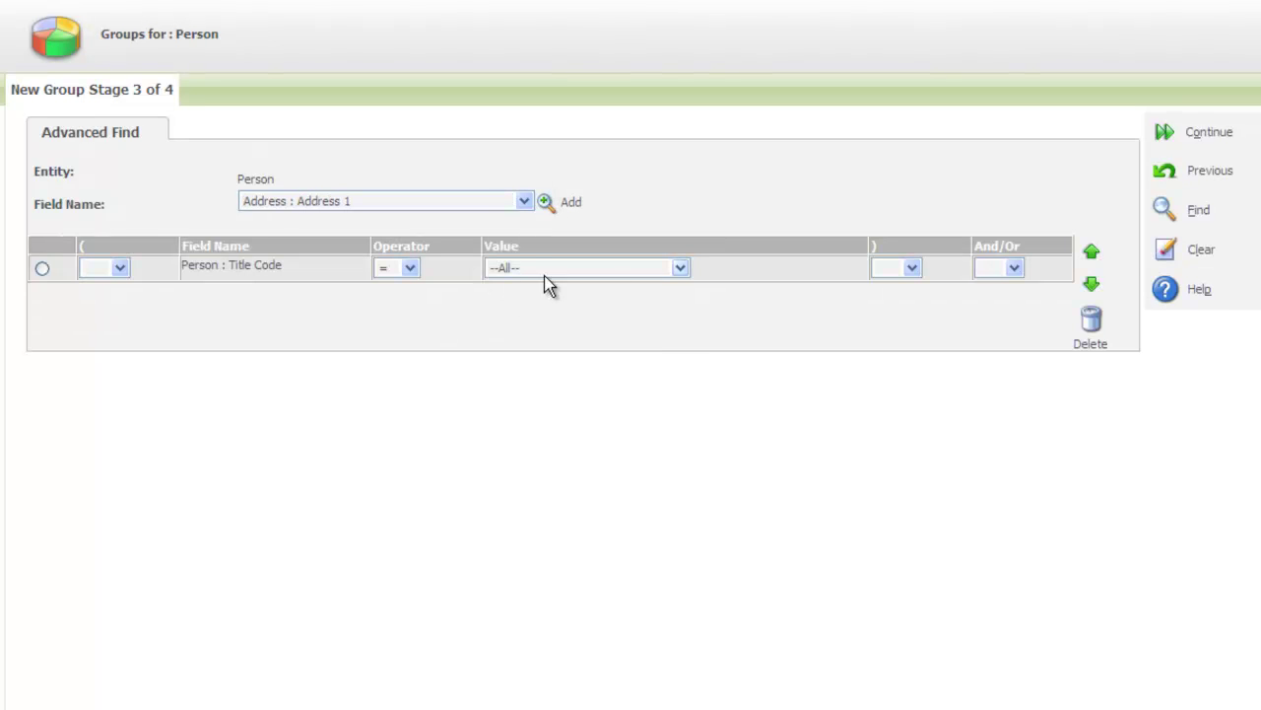
{"action": "left_click", "coordinate": [680, 268]}
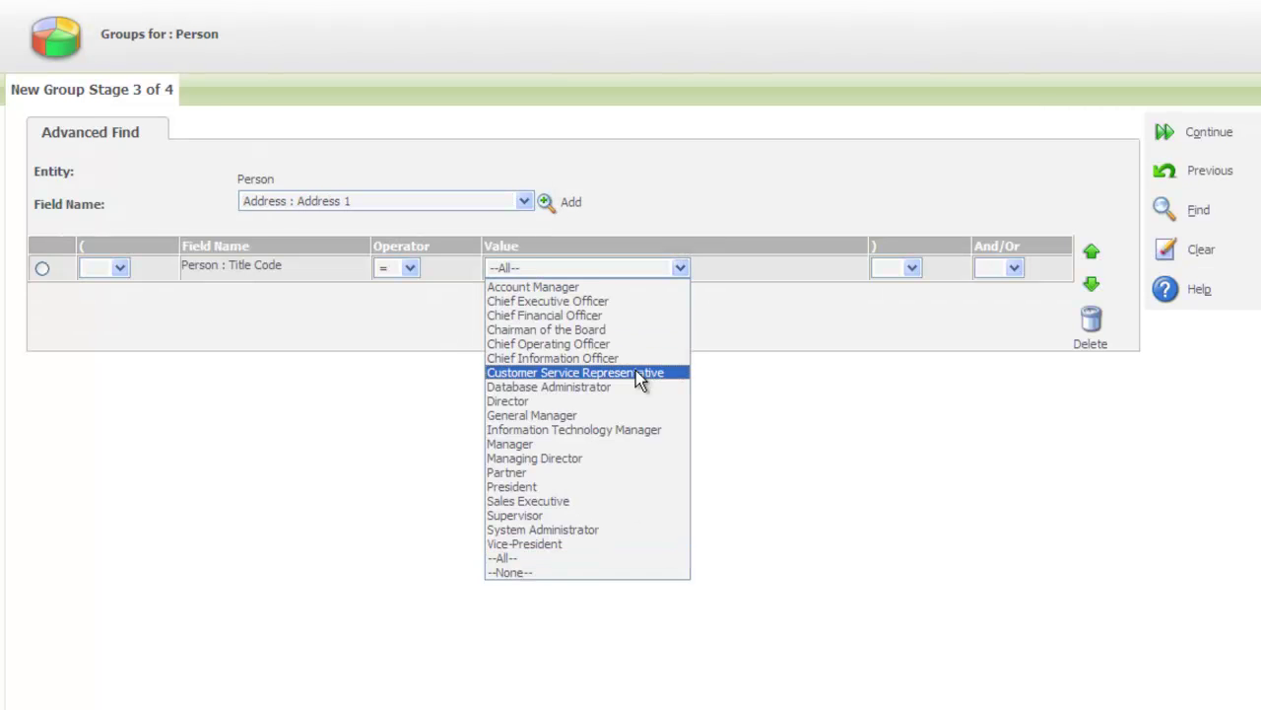
{"action": "left_click", "coordinate": [557, 502]}
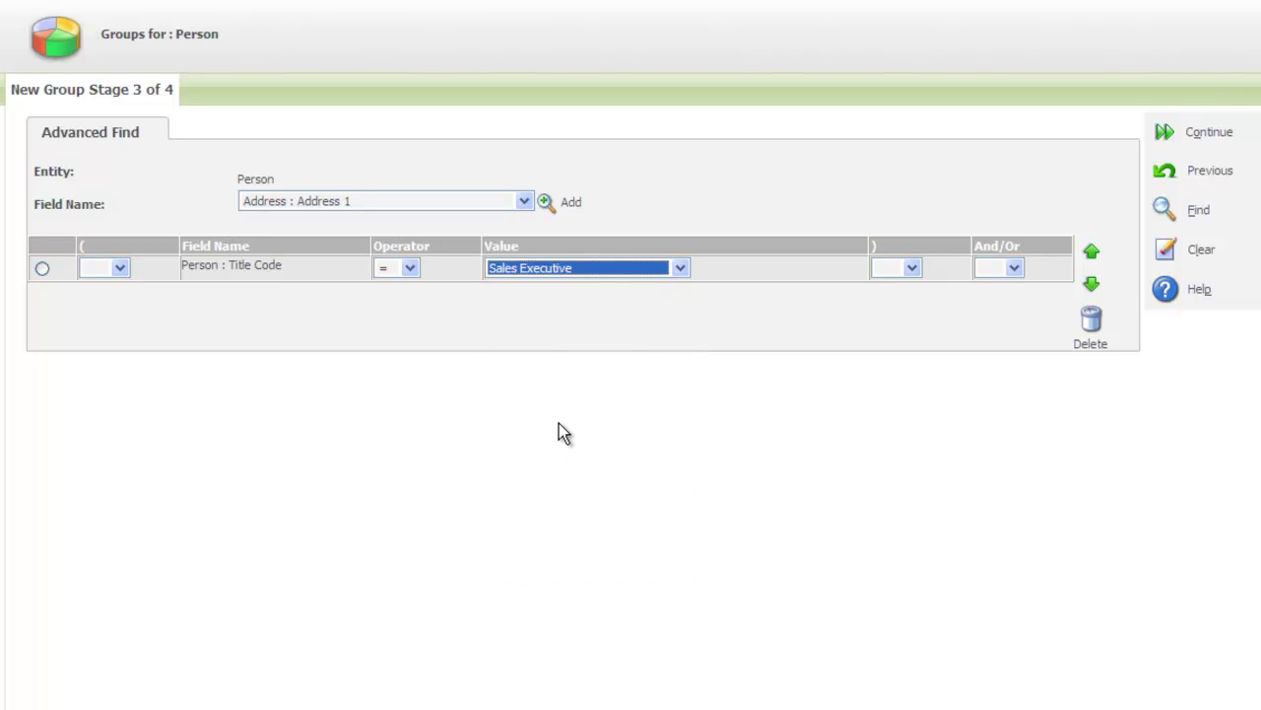
Add an Address : Country criterion set to United Kingdom
{"action": "left_click", "coordinate": [525, 203]}
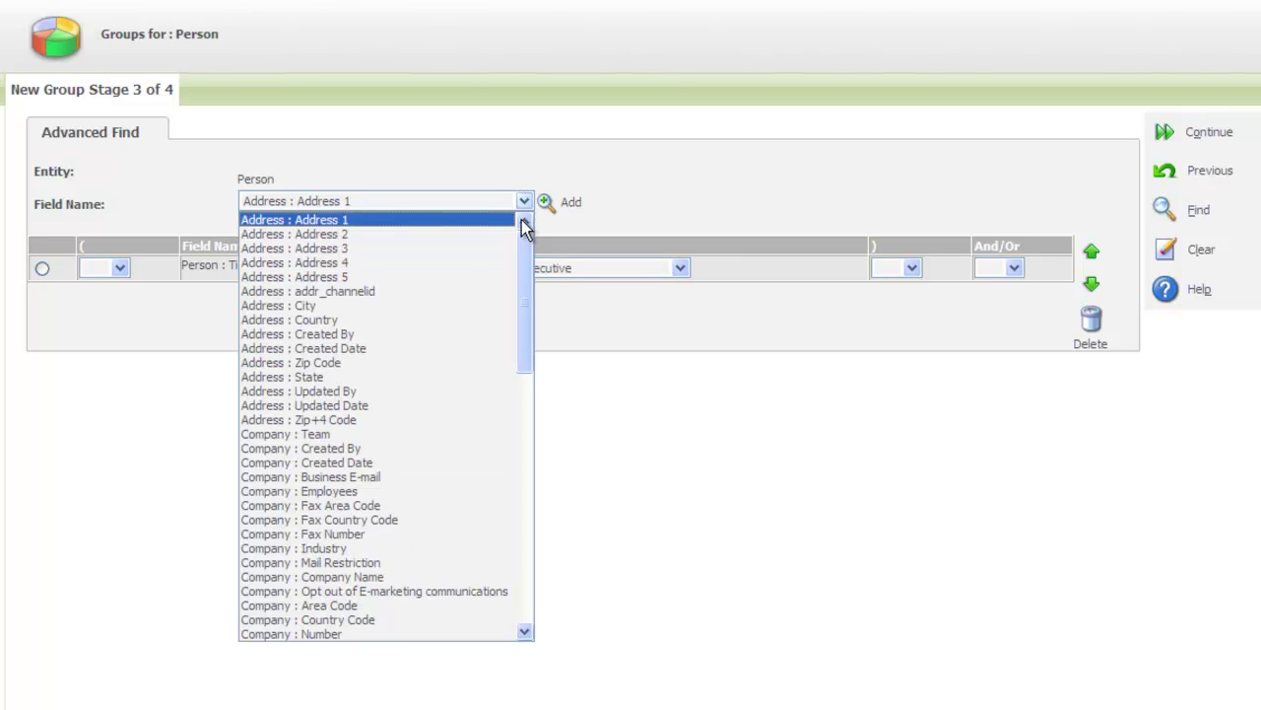
{"action": "left_click", "coordinate": [483, 325]}
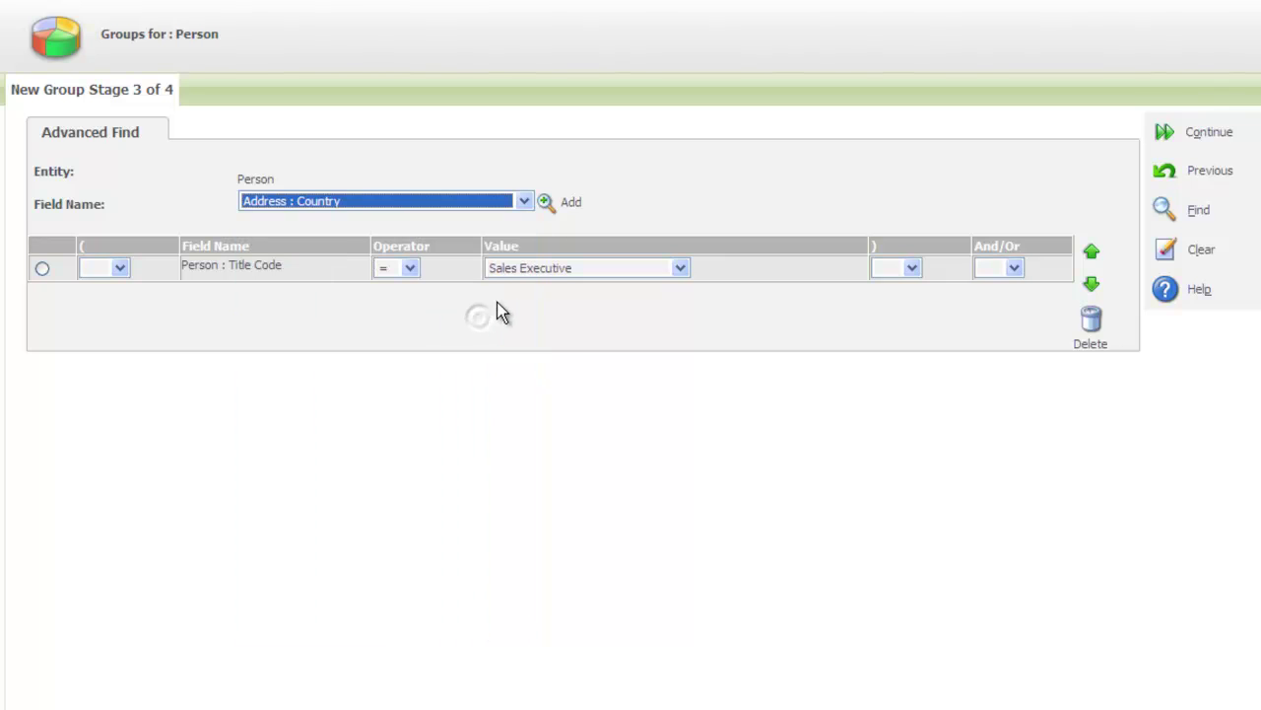
{"action": "left_click", "coordinate": [547, 219]}
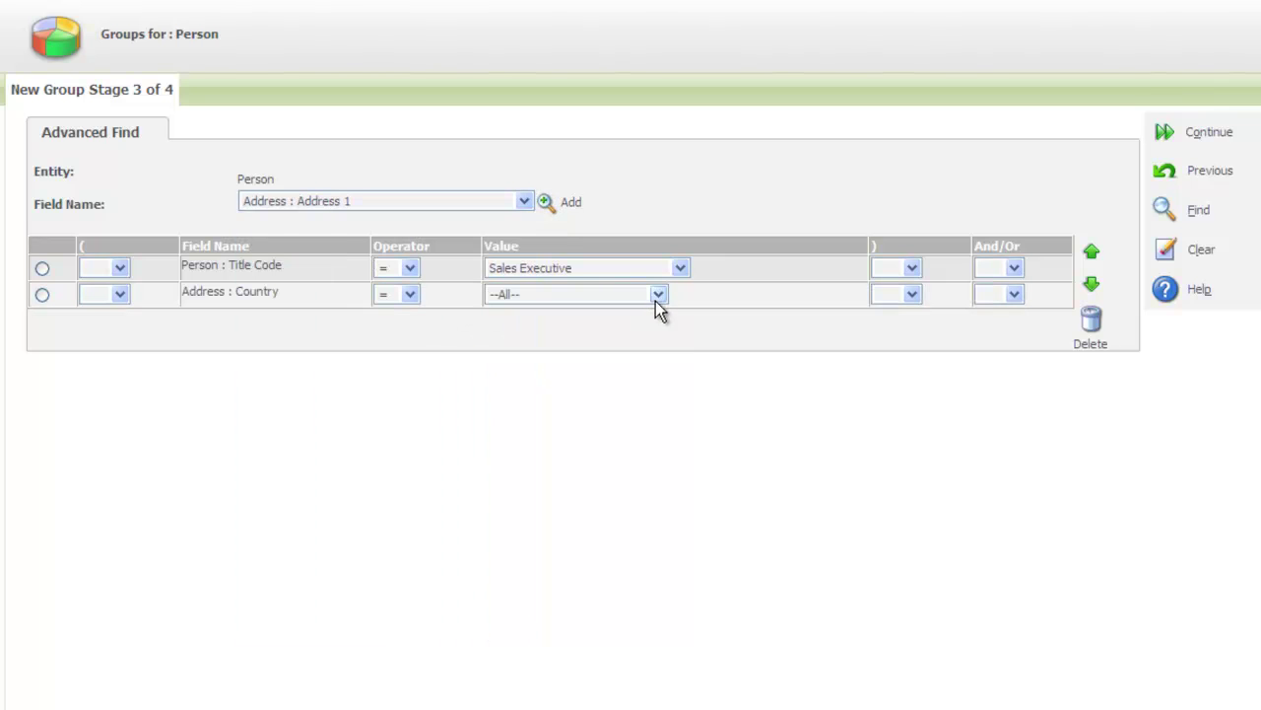
{"action": "left_click", "coordinate": [659, 295]}
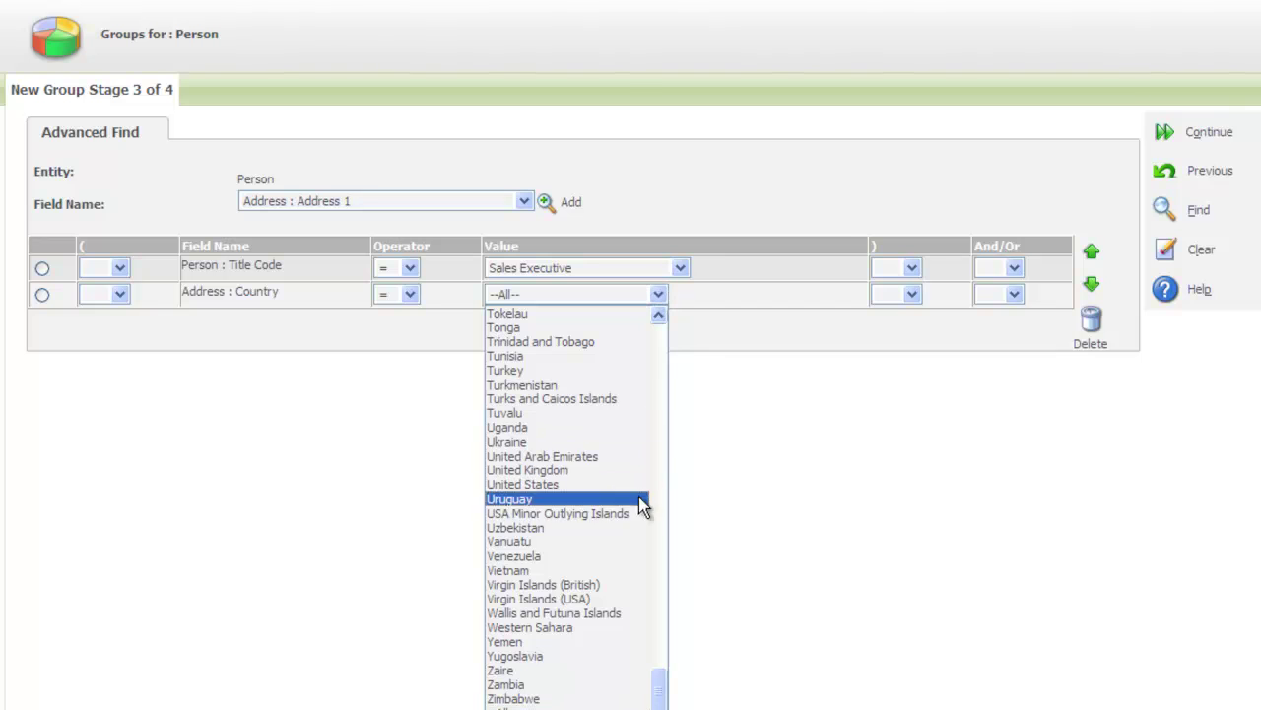
{"action": "left_click", "coordinate": [576, 471]}
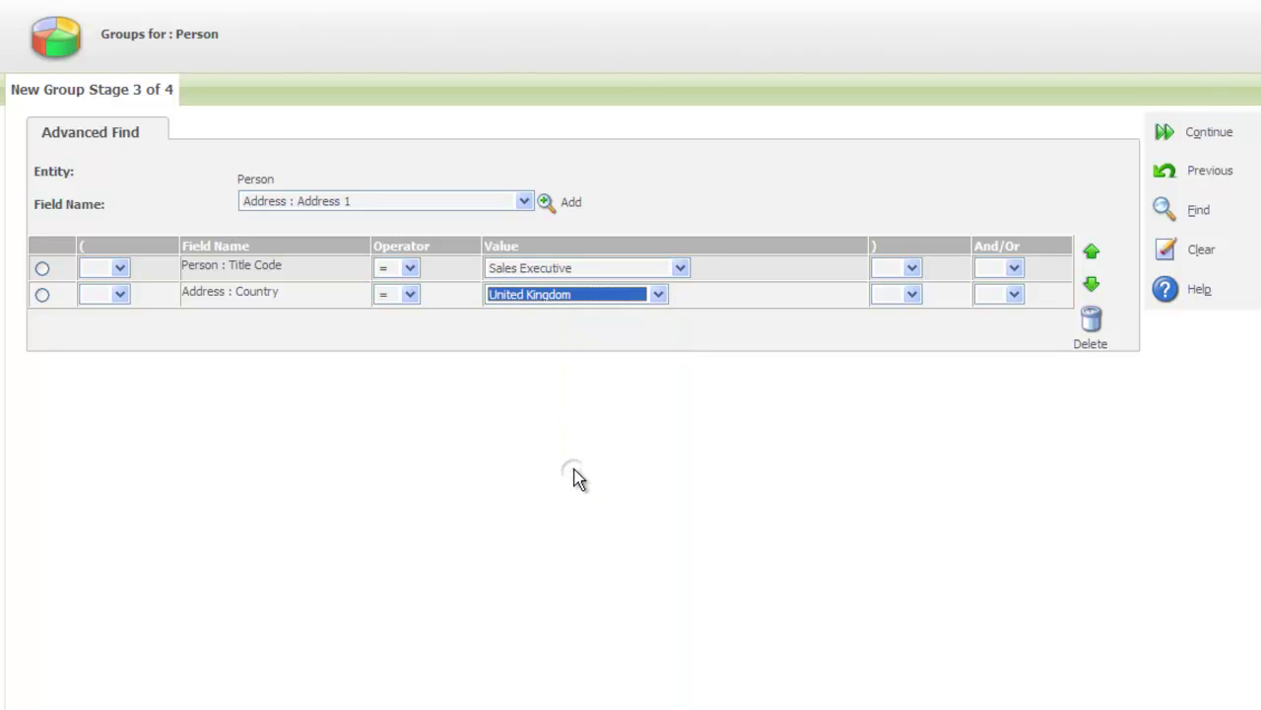
Add a second Address : Country criterion set to Ireland
{"action": "left_click", "coordinate": [524, 202]}
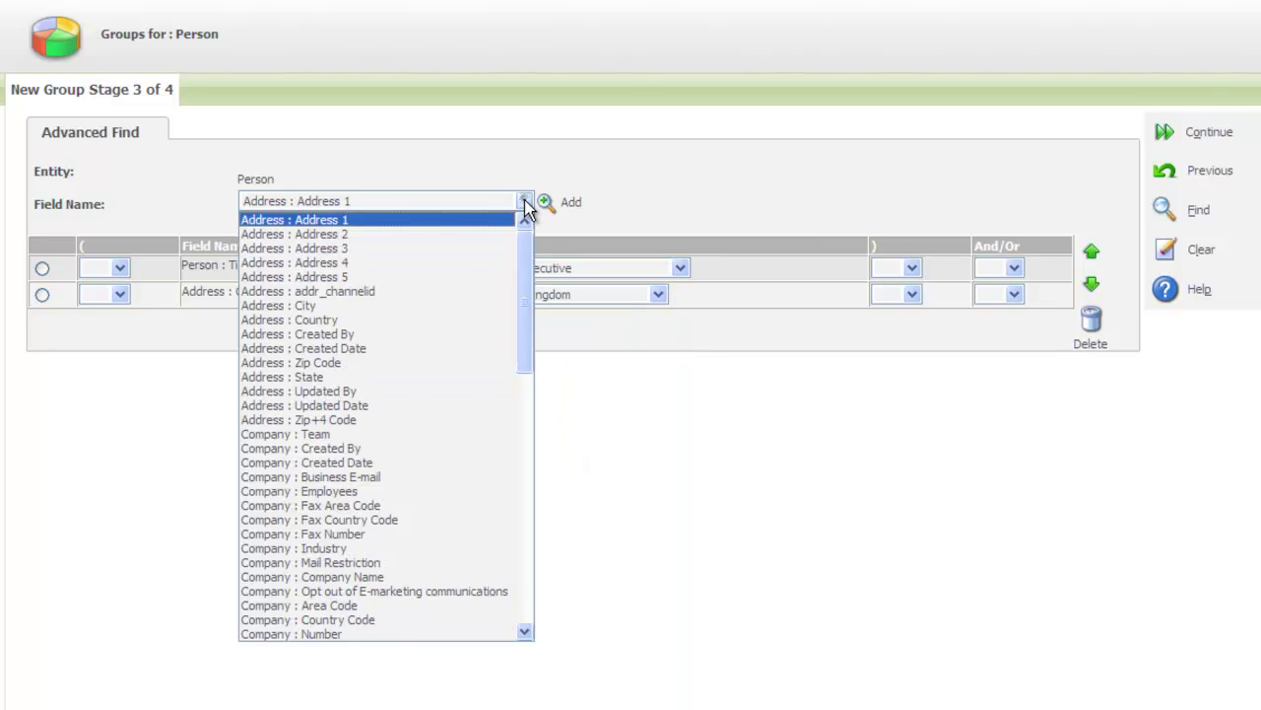
{"action": "left_click", "coordinate": [473, 321]}
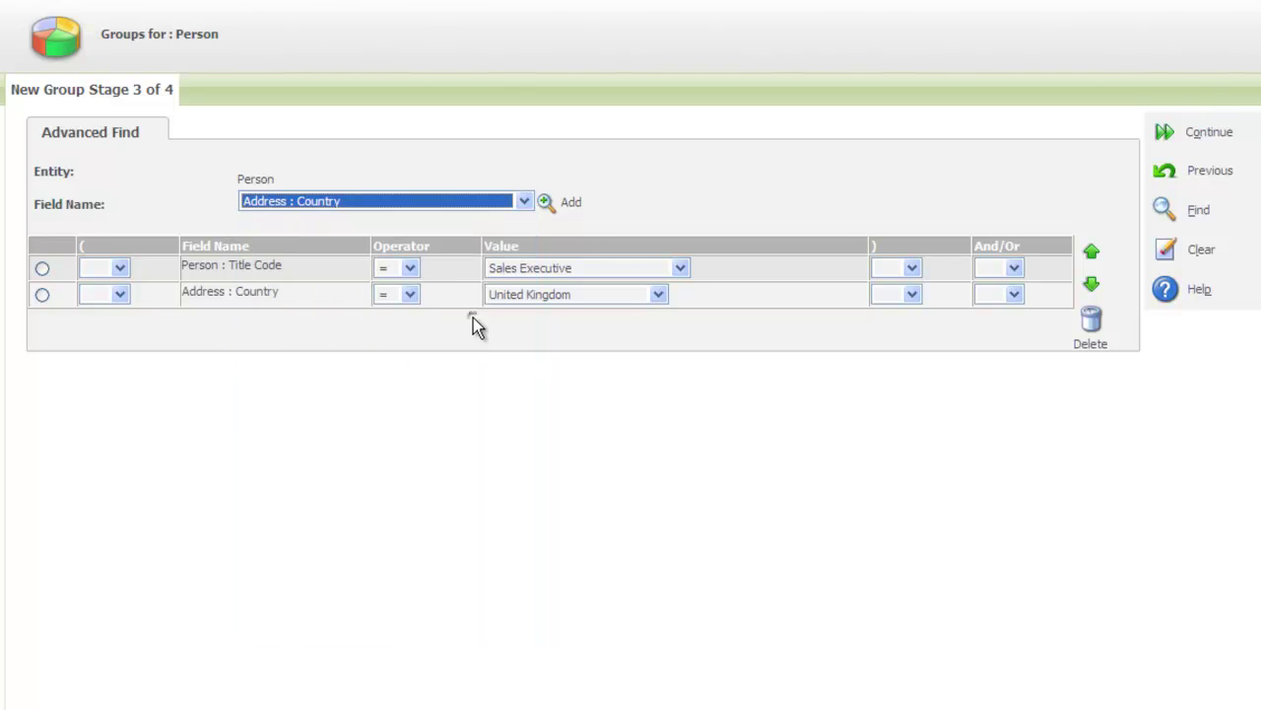
{"action": "left_click", "coordinate": [546, 203]}
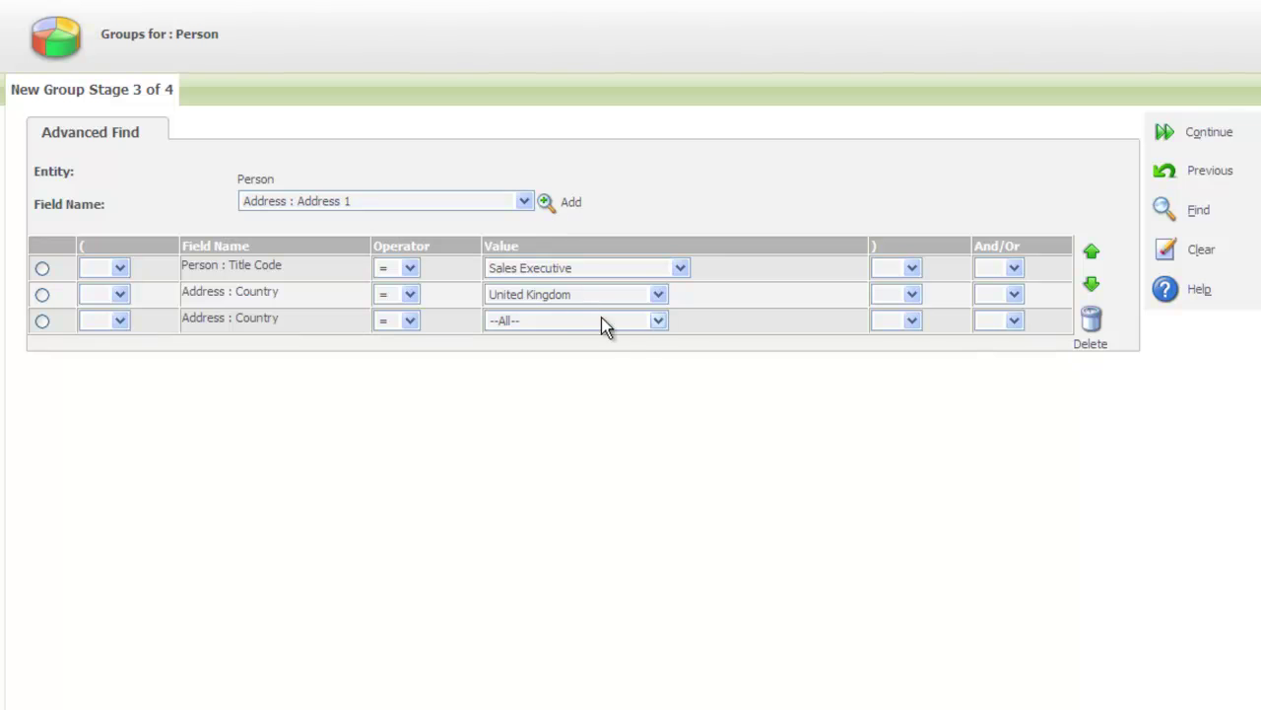
{"action": "left_click", "coordinate": [658, 323]}
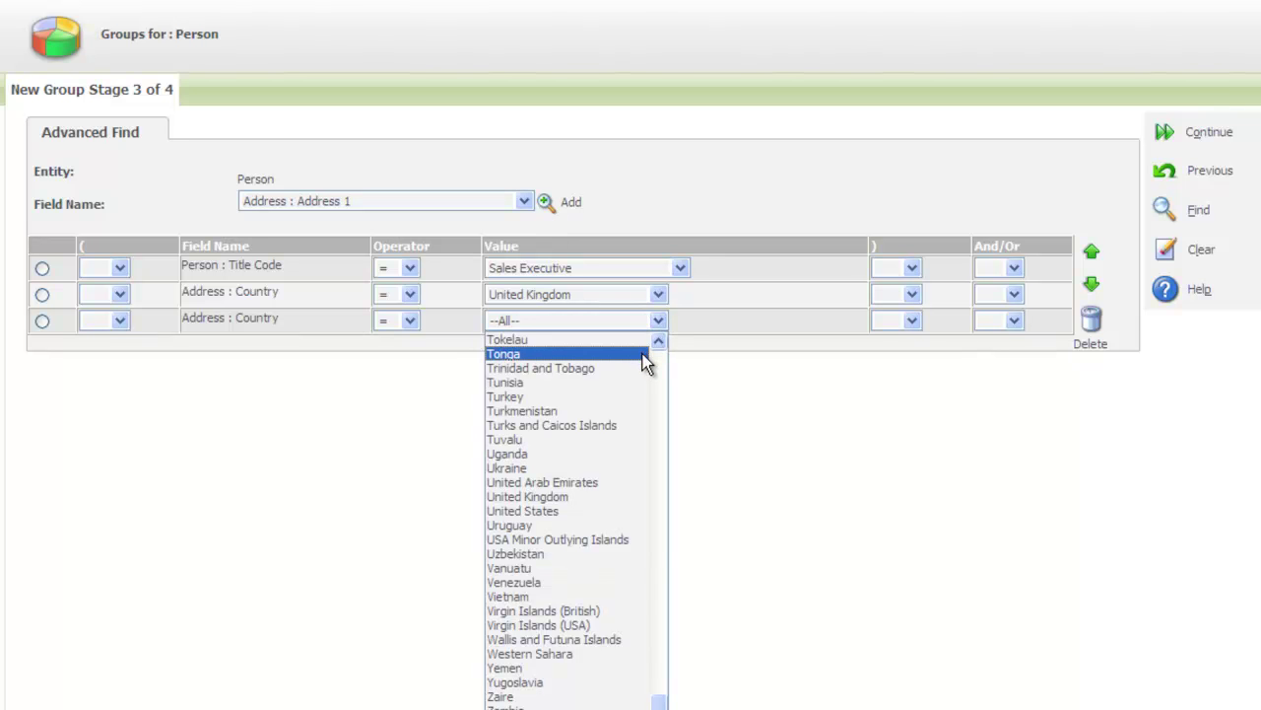
{"action": "key", "text": "i"}
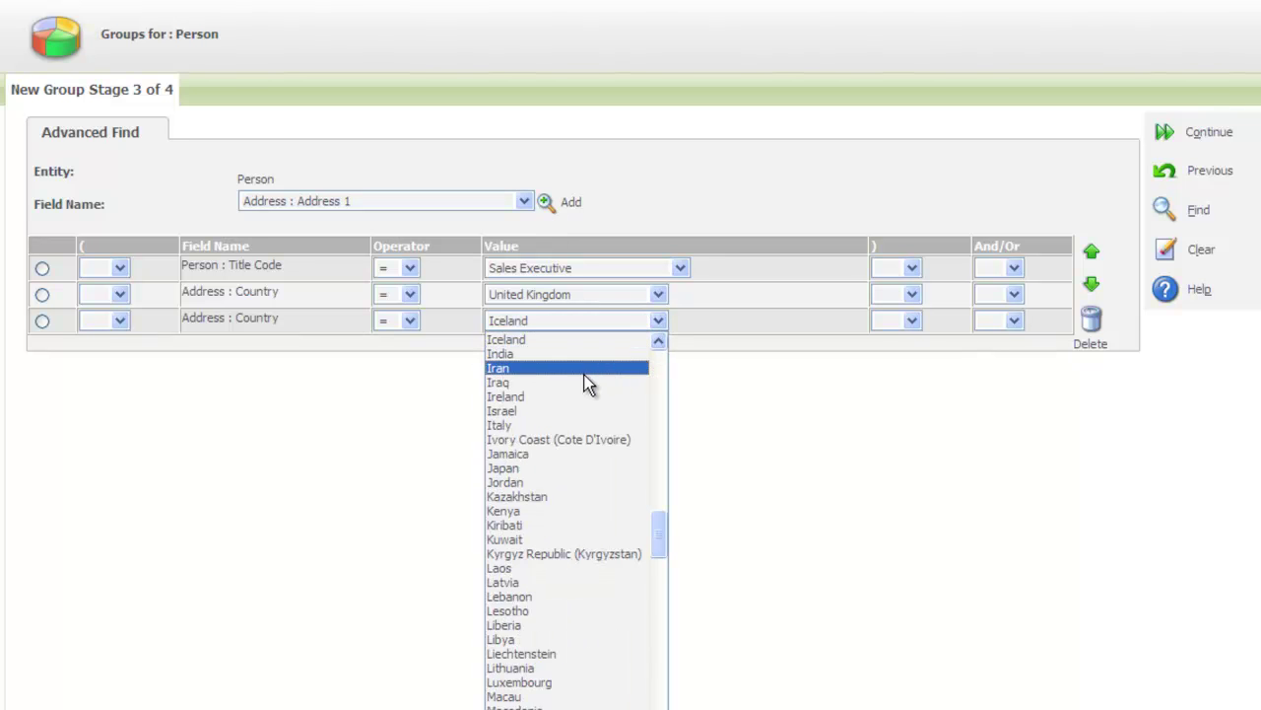
{"action": "left_click", "coordinate": [533, 395]}
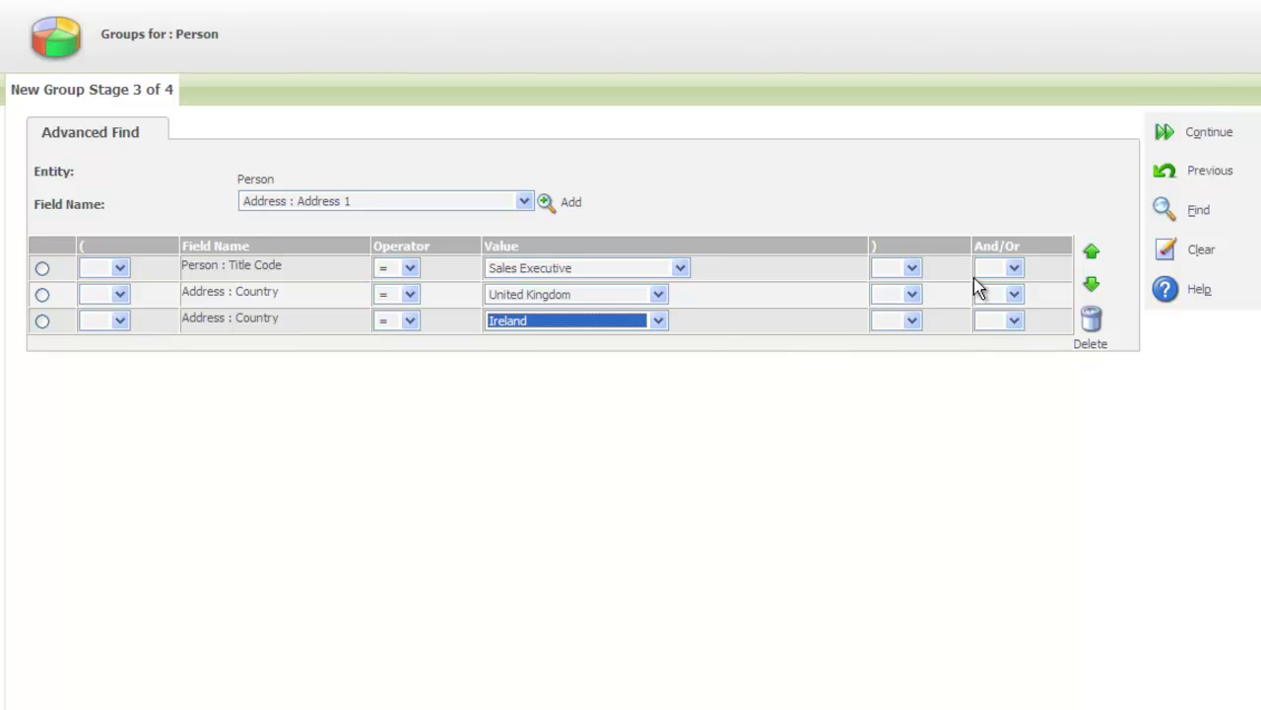
Join the Sales Executive row with And and the United Kingdom row with Or
{"action": "left_click", "coordinate": [1014, 268]}
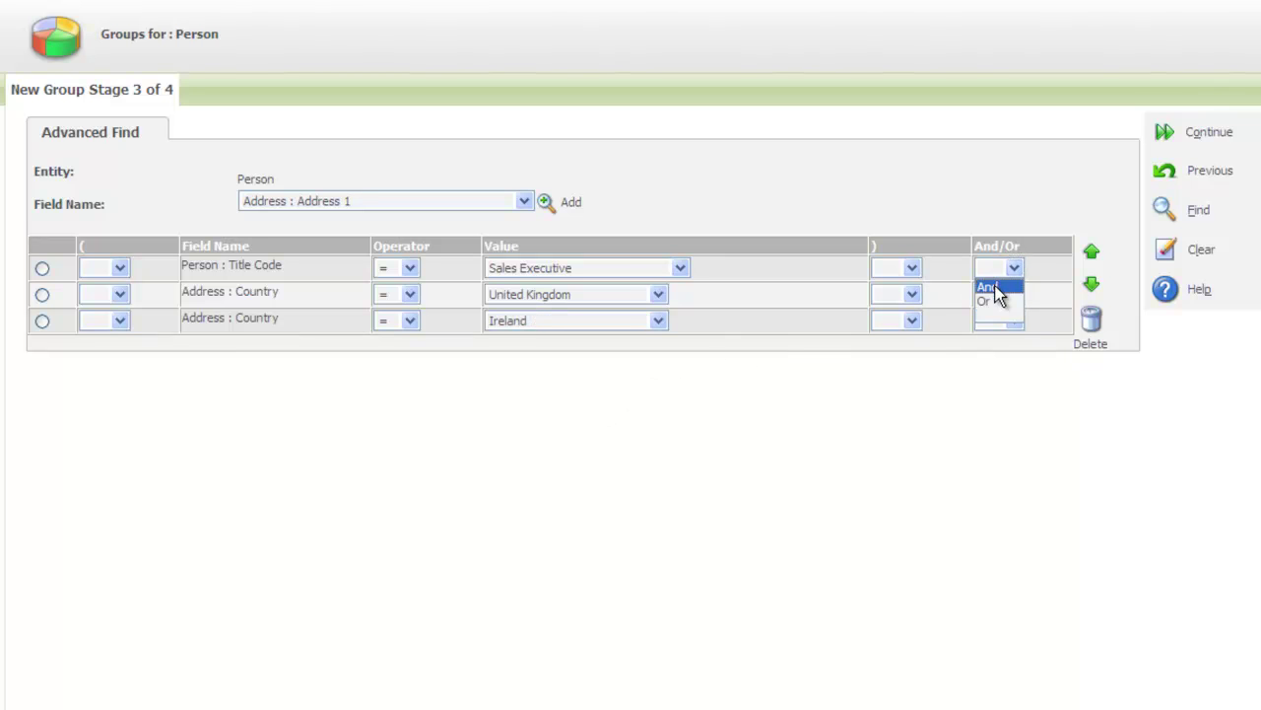
{"action": "left_click", "coordinate": [995, 284]}
{"action": "left_click", "coordinate": [1014, 294]}
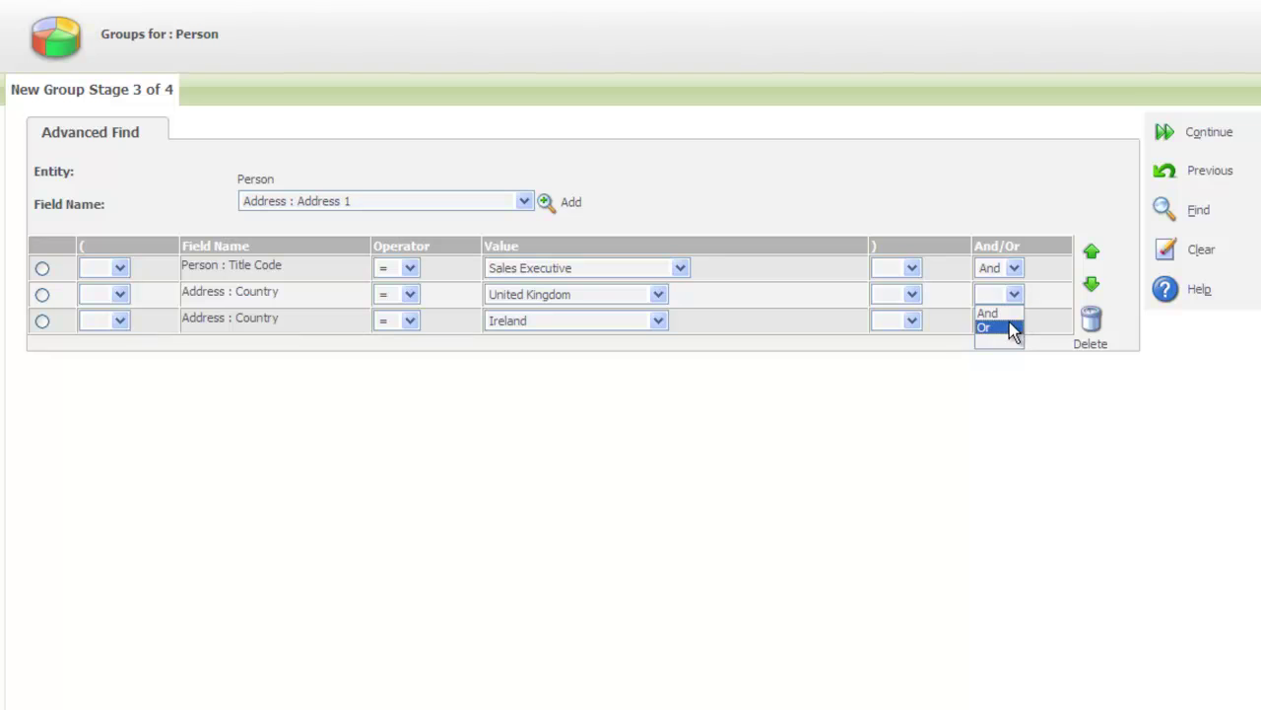
{"action": "left_click", "coordinate": [1012, 331]}
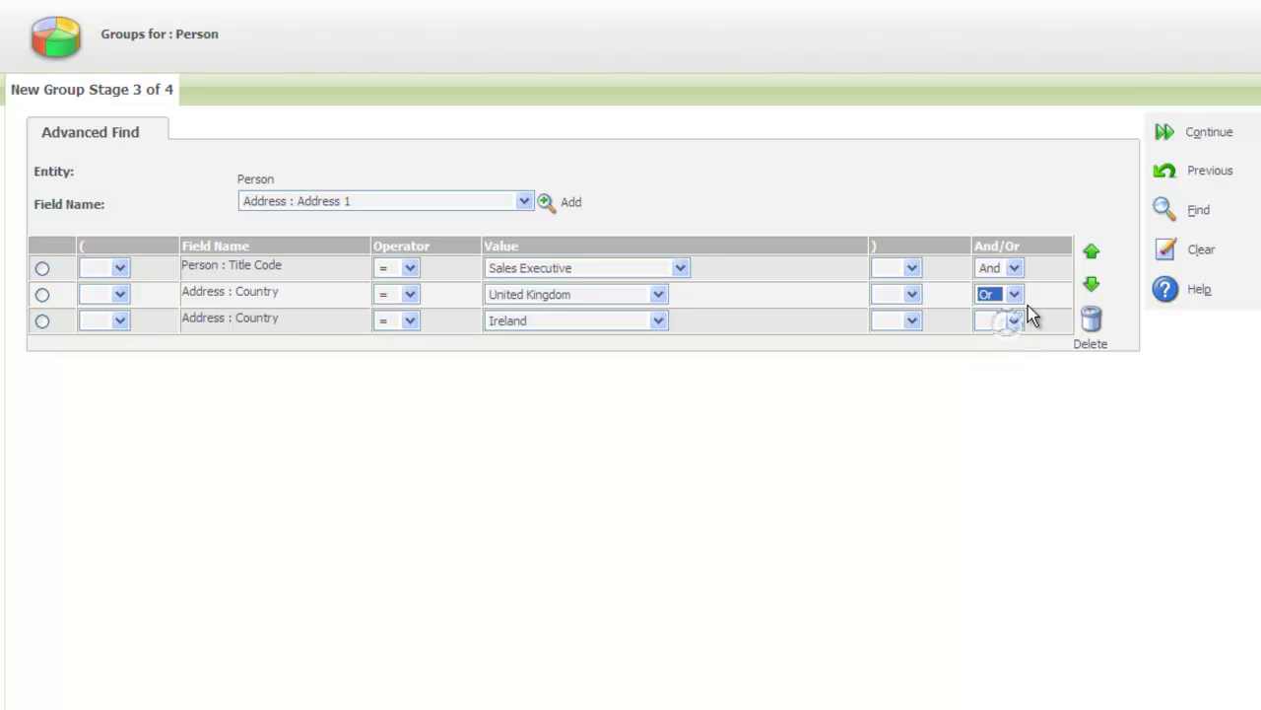
Continue to stage 4 to preview the 50 matching people
{"action": "left_click", "coordinate": [1167, 138]}
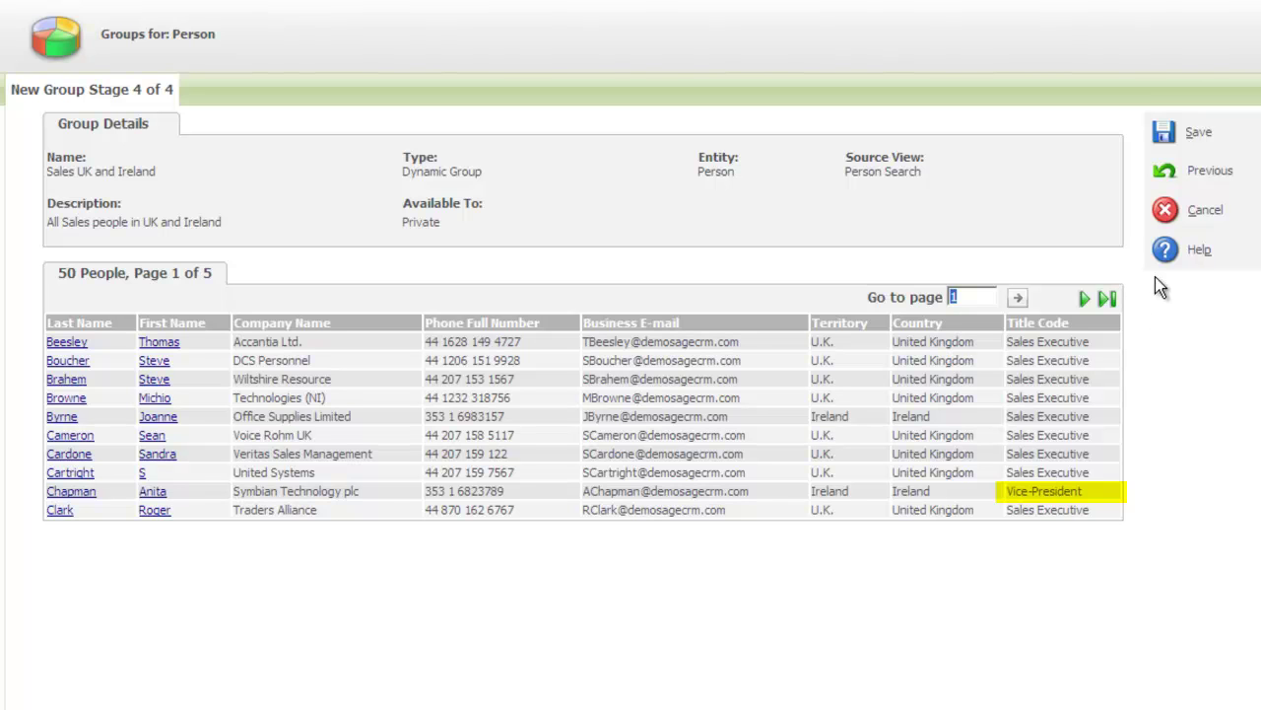
Back at stage 3, put '(' before United Kingdom and ')' after Ireland
{"action": "left_click", "coordinate": [1165, 173]}
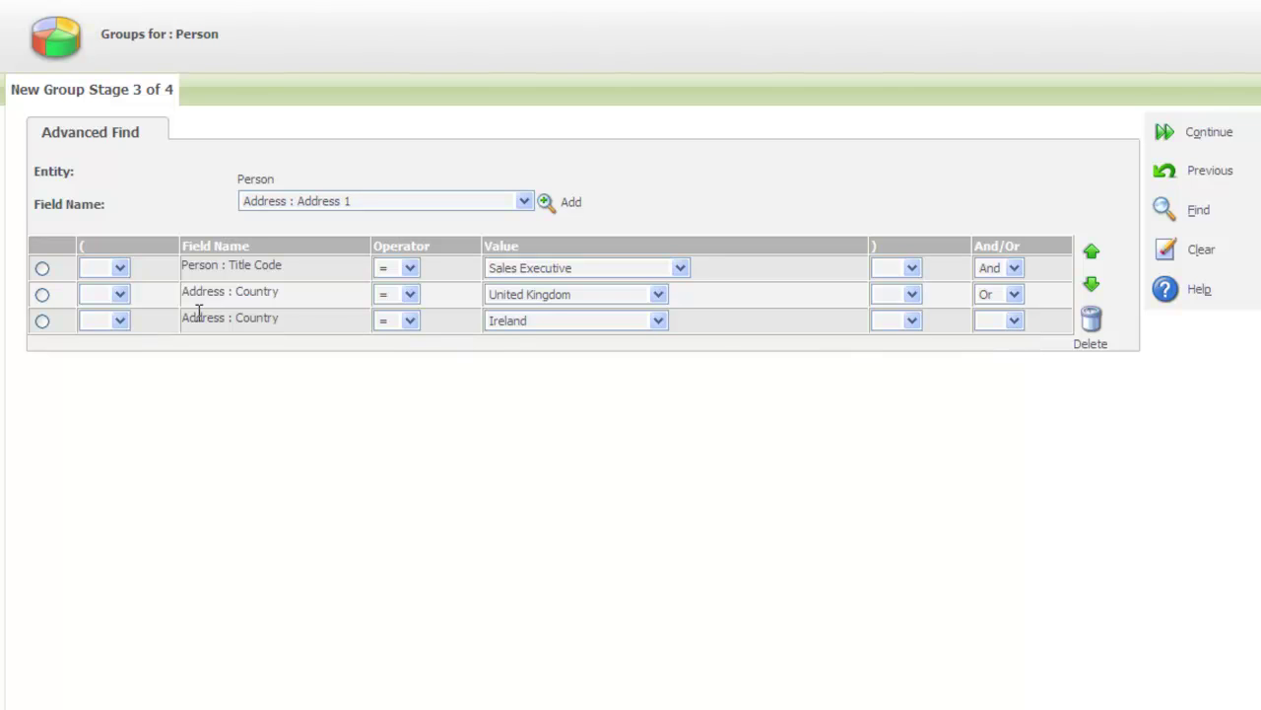
{"action": "left_click", "coordinate": [120, 295]}
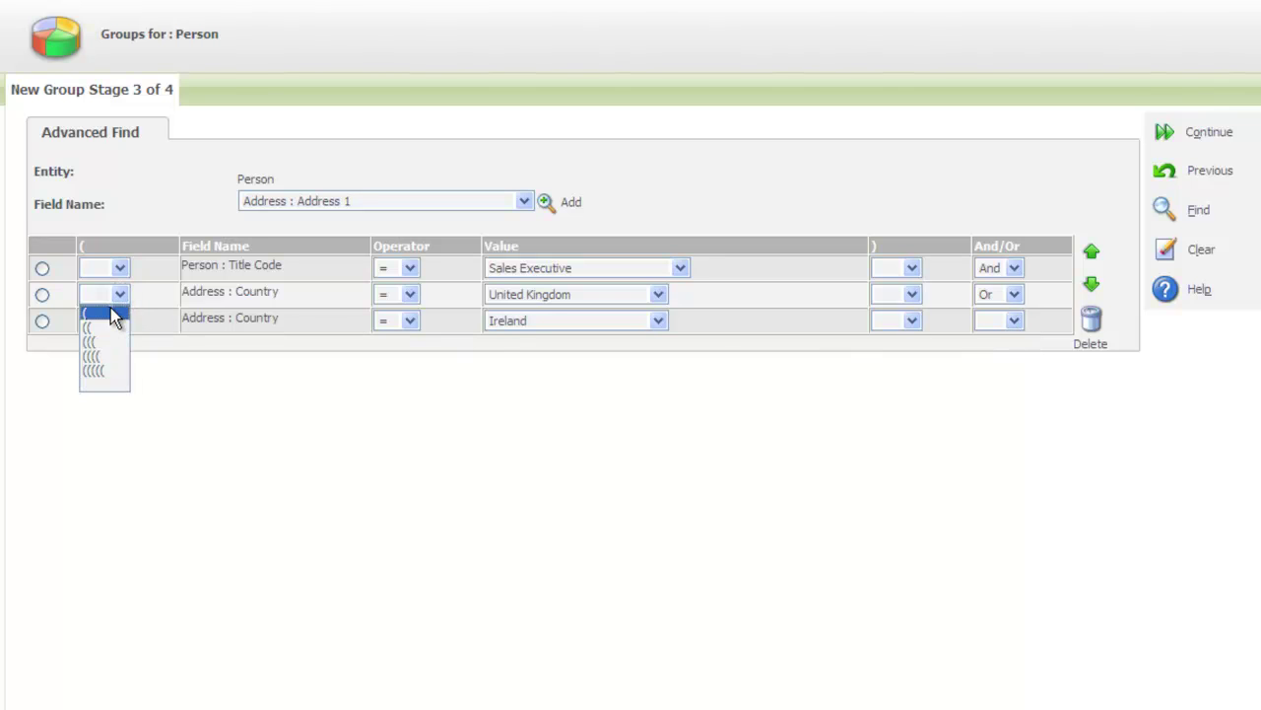
{"action": "left_click", "coordinate": [117, 312]}
{"action": "left_click", "coordinate": [912, 321]}
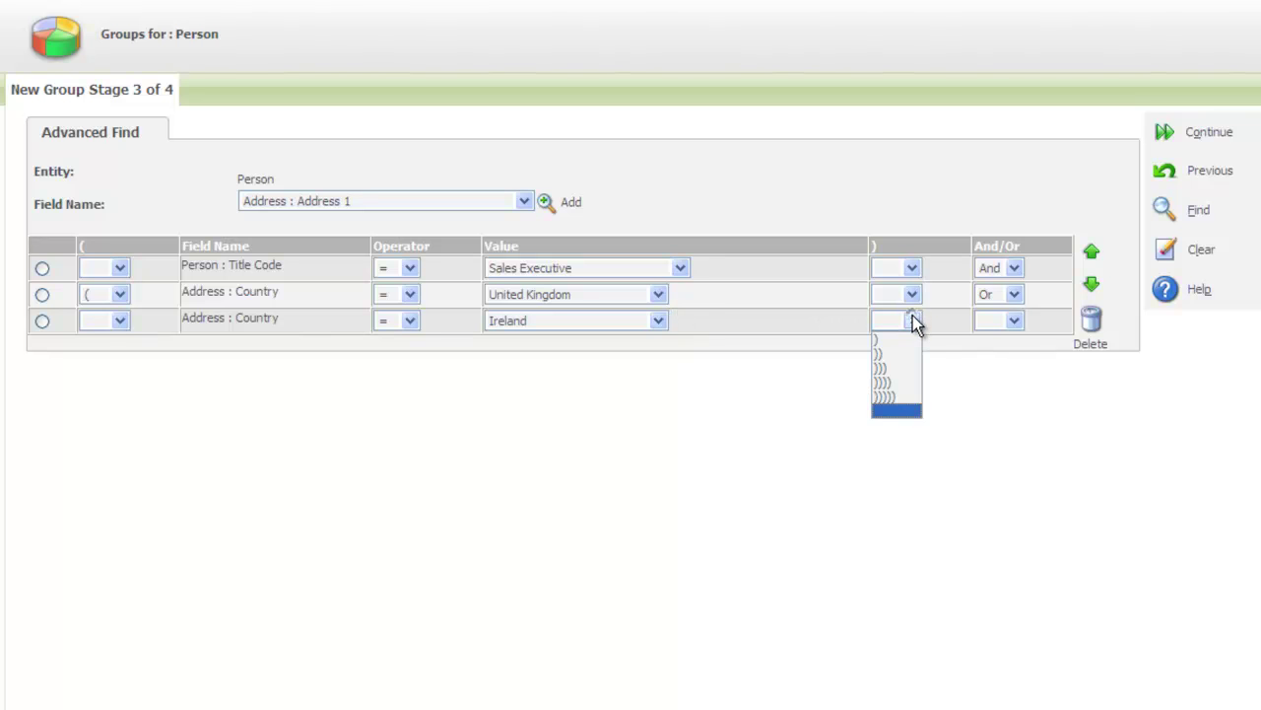
{"action": "left_click", "coordinate": [906, 339]}
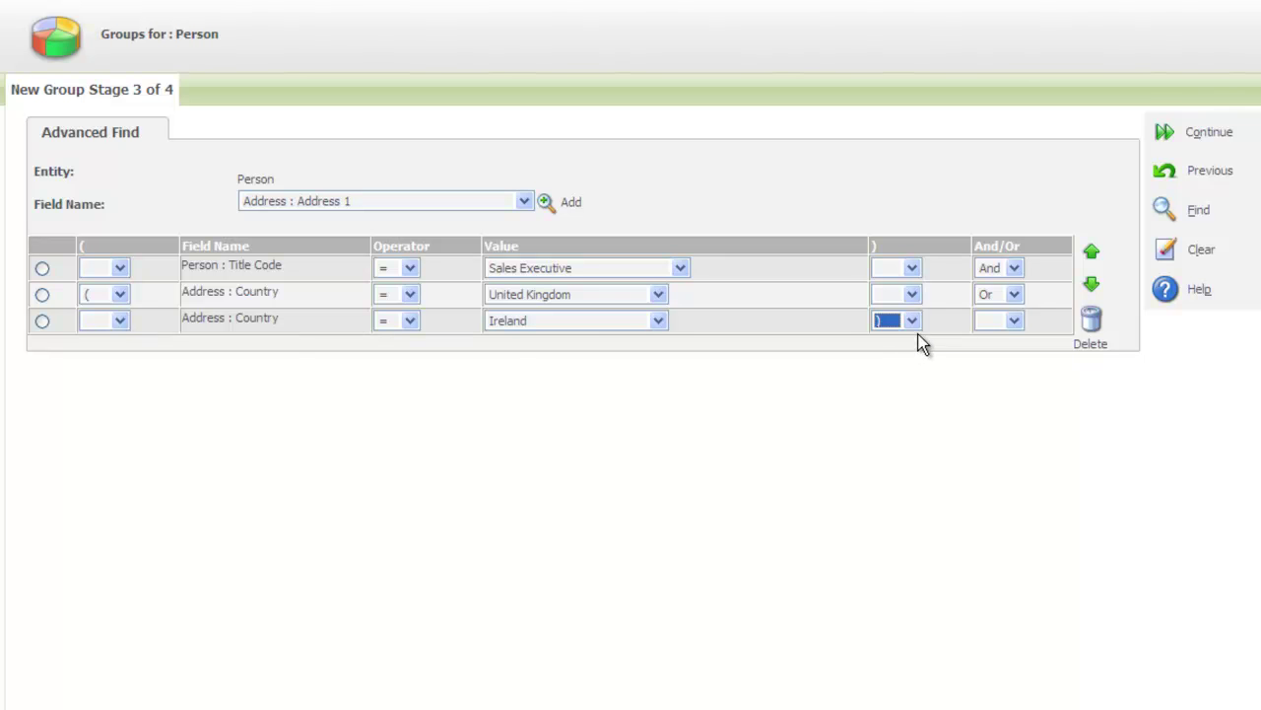
Preview the 16 Sales Executives in UK and Ireland, then save the group
{"action": "left_click", "coordinate": [1166, 136]}
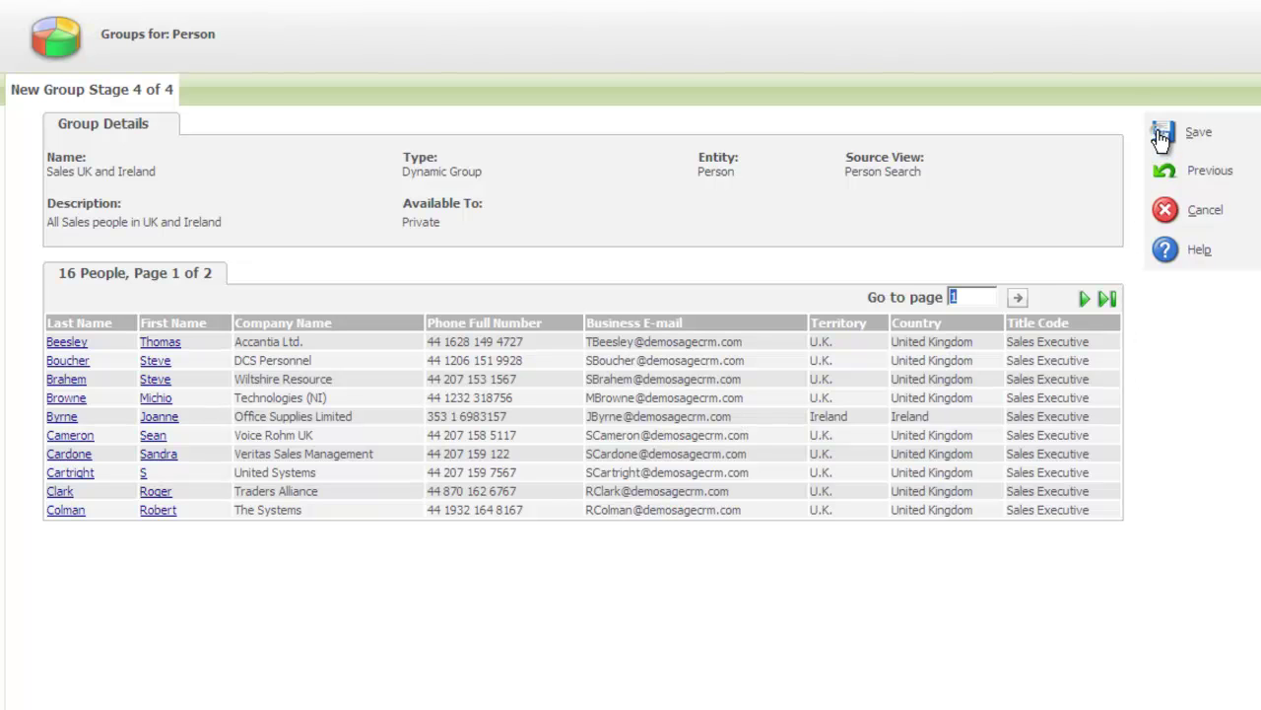
{"action": "left_click", "coordinate": [1163, 138]}
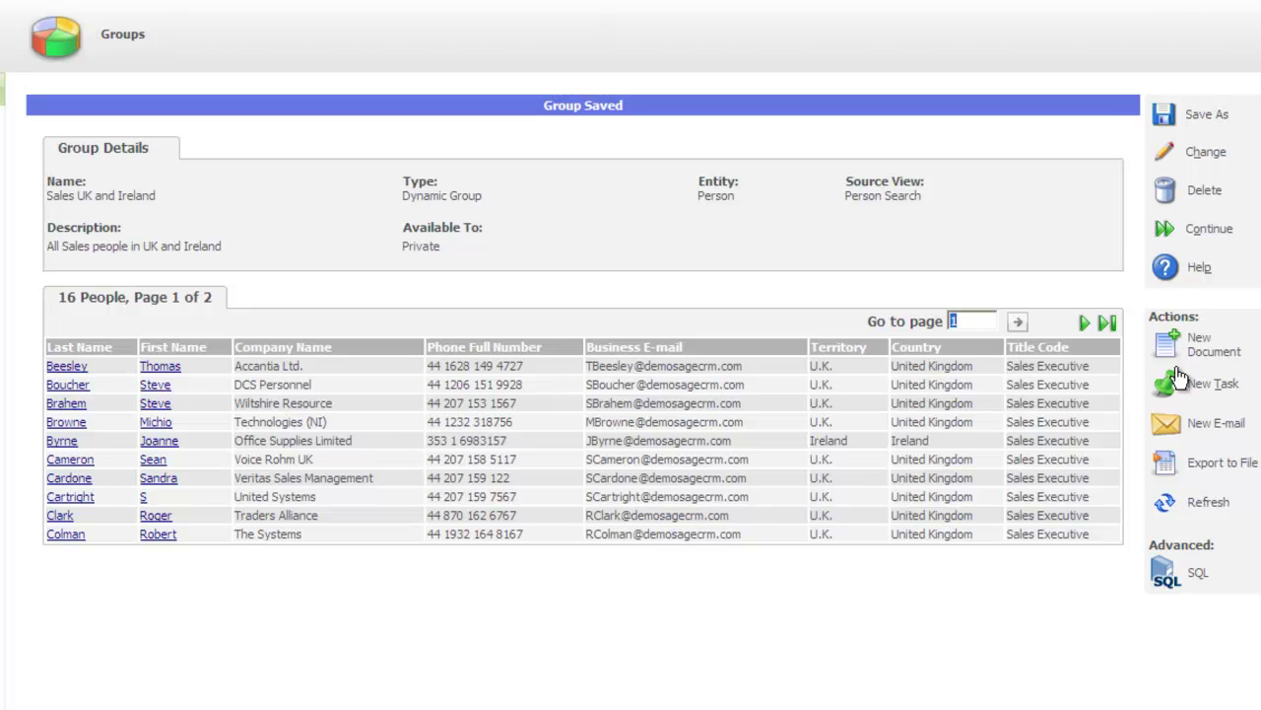
Return to the Groups list and open the new 'Sales UK and Ireland' group showing its 16 people
{"action": "left_click", "coordinate": [1164, 233]}
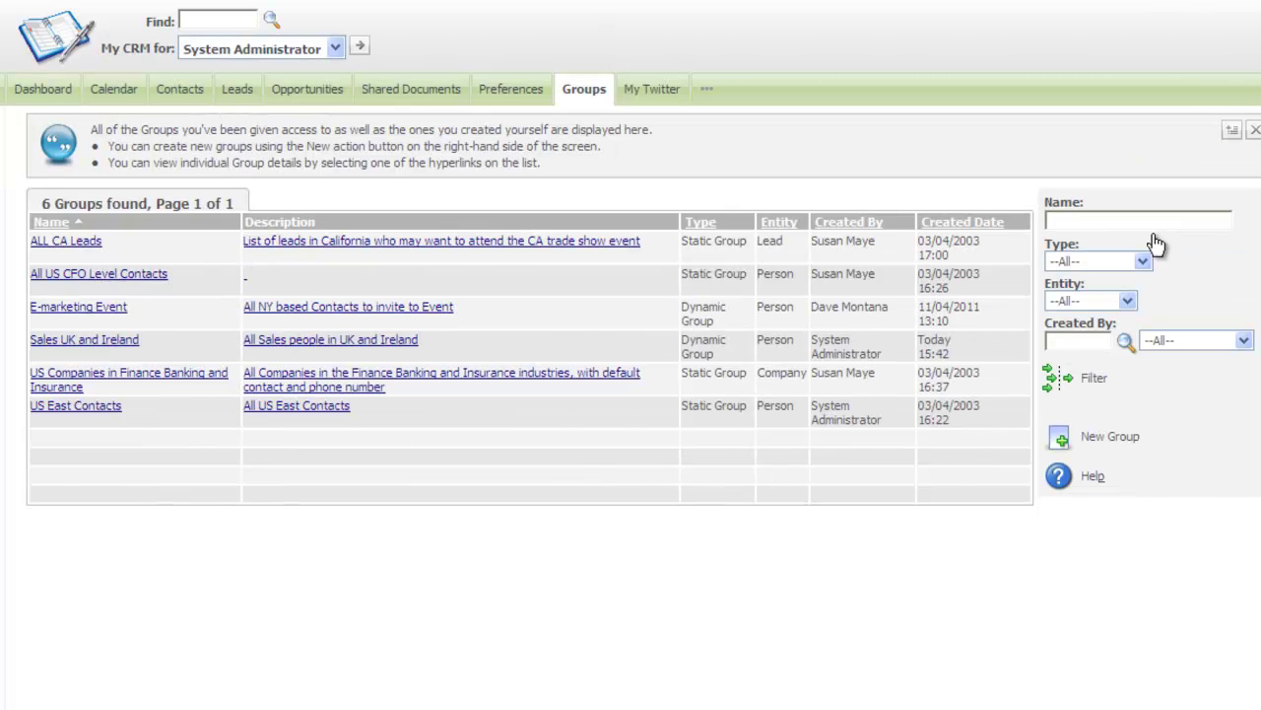
{"action": "left_click", "coordinate": [85, 343]}
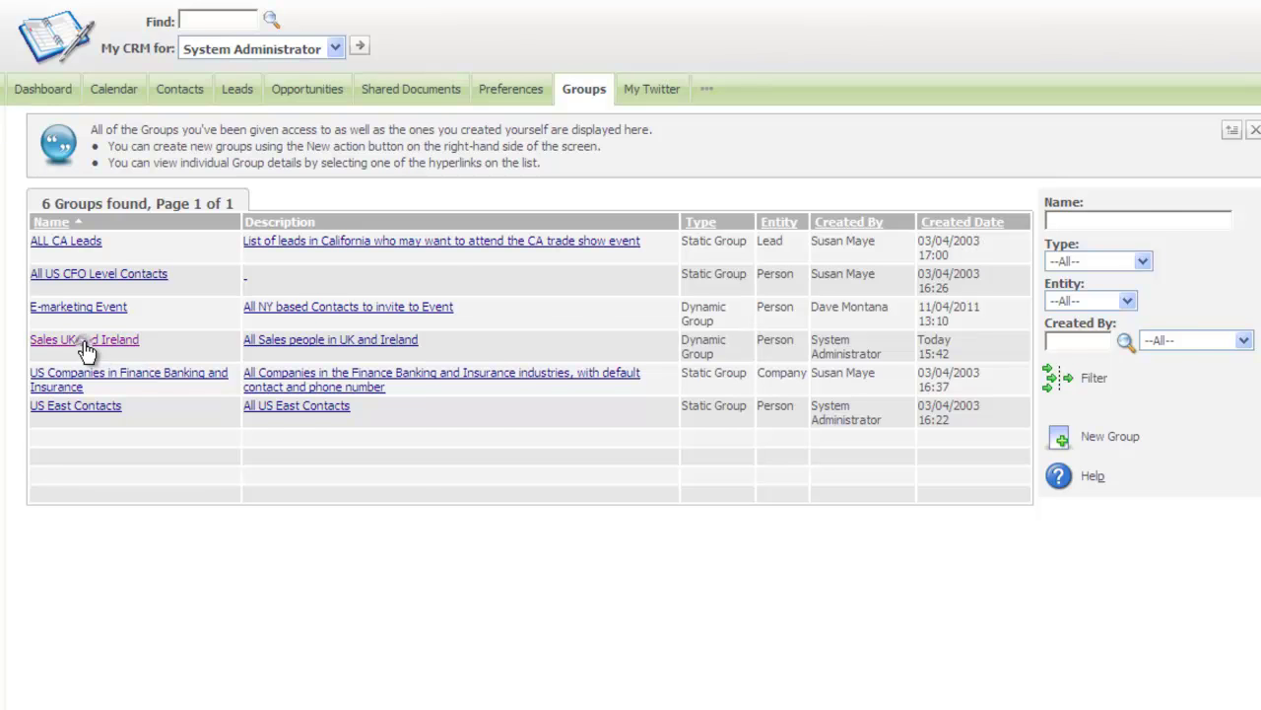